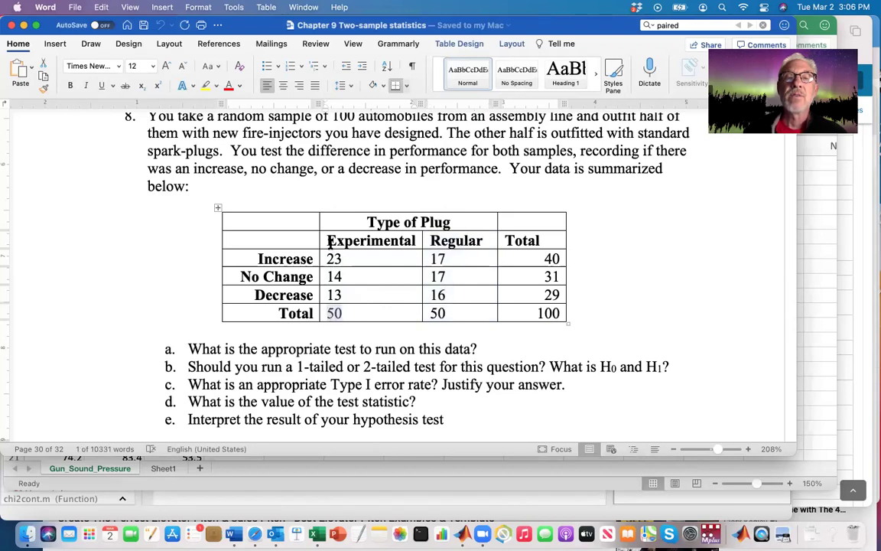
Examine the Experimental and Regular columns of the Type of Plug table in question 8.
{"action": "left_click_drag", "start_coordinate": [326, 240], "coordinate": [329, 309]}
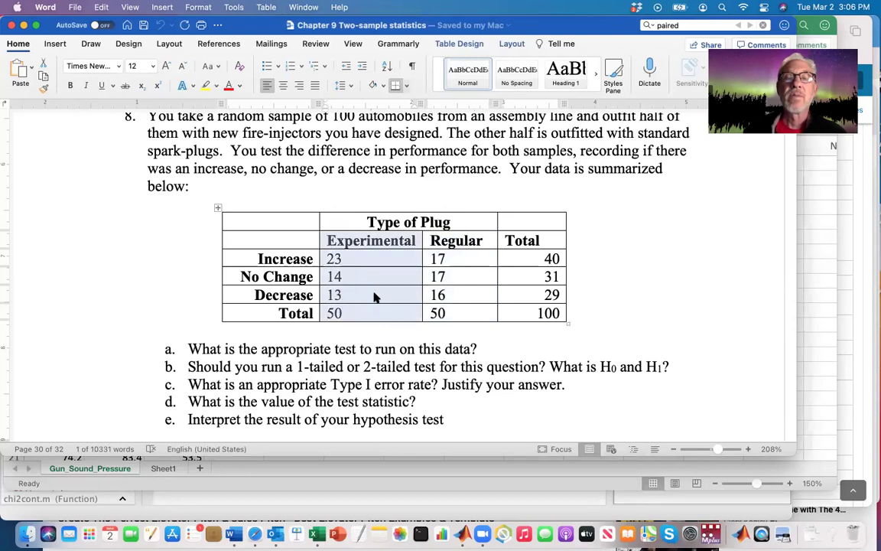
{"action": "left_click", "coordinate": [438, 272]}
{"action": "left_click_drag", "start_coordinate": [438, 240], "coordinate": [444, 311]}
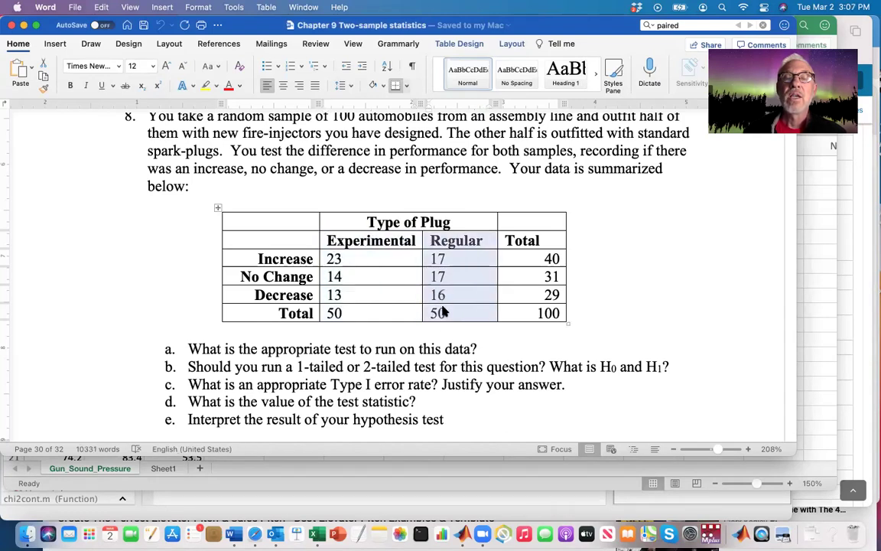
{"action": "left_click_drag", "start_coordinate": [483, 240], "coordinate": [433, 240]}
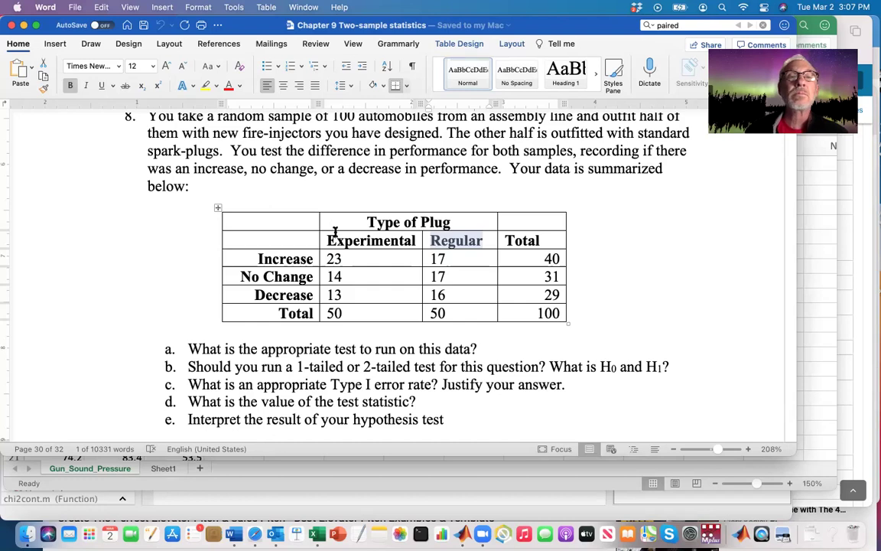
{"action": "left_click_drag", "start_coordinate": [327, 240], "coordinate": [399, 305]}
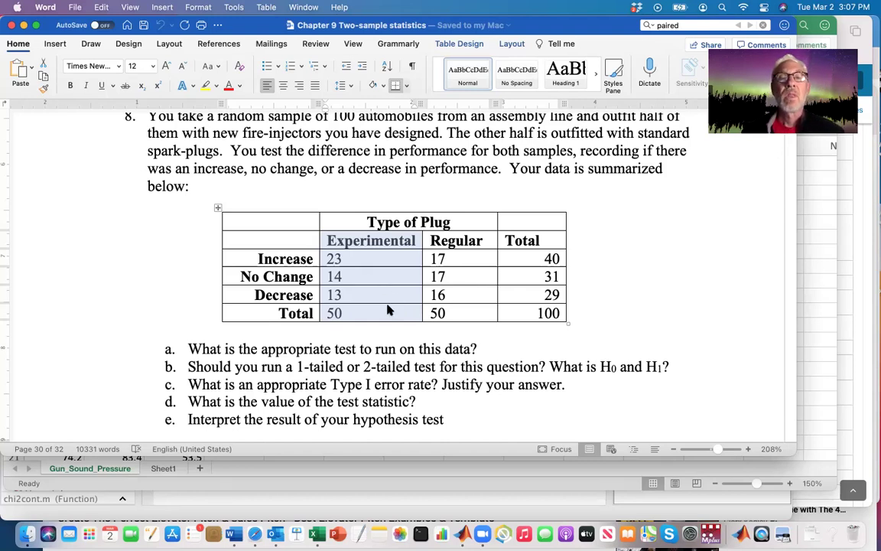
{"action": "scroll", "coordinate": [390, 253], "scroll_direction": "down", "scroll_amount": 1}
{"action": "left_click", "coordinate": [382, 240]}
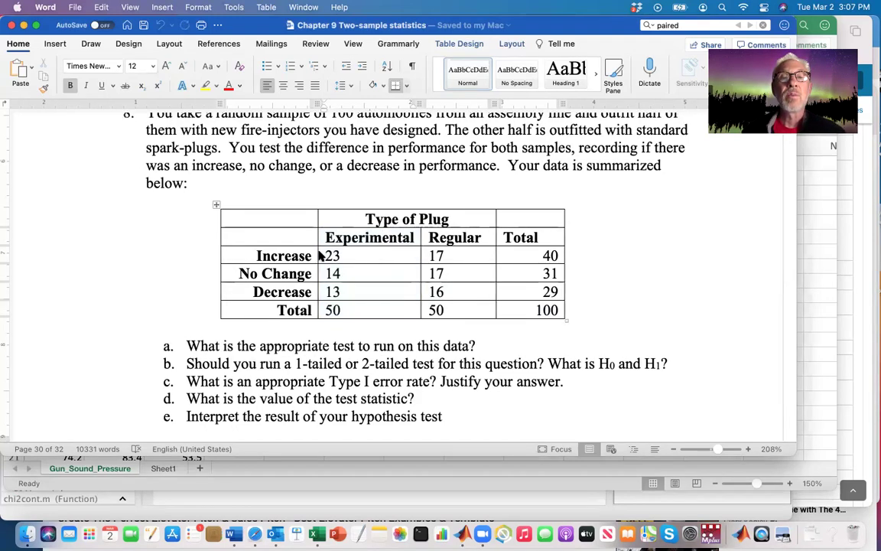
{"action": "left_click_drag", "start_coordinate": [329, 239], "coordinate": [358, 306]}
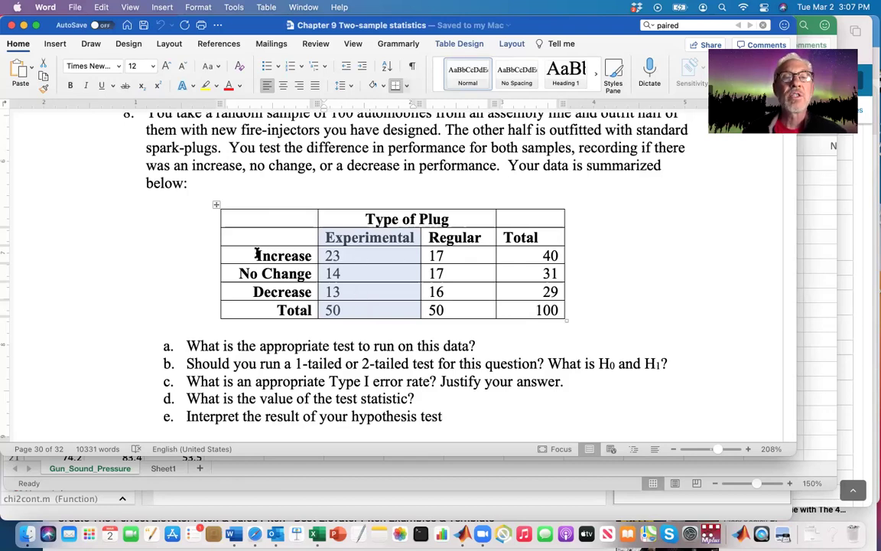
Compare the Increase and Decrease counts between the experimental and regular plugs in the table.
{"action": "left_click_drag", "start_coordinate": [257, 255], "coordinate": [310, 255]}
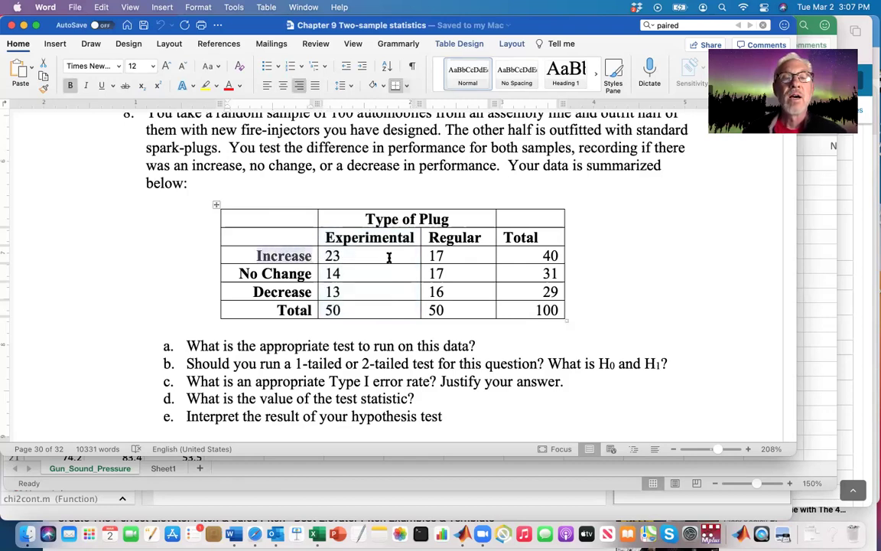
{"action": "left_click_drag", "start_coordinate": [429, 255], "coordinate": [446, 256]}
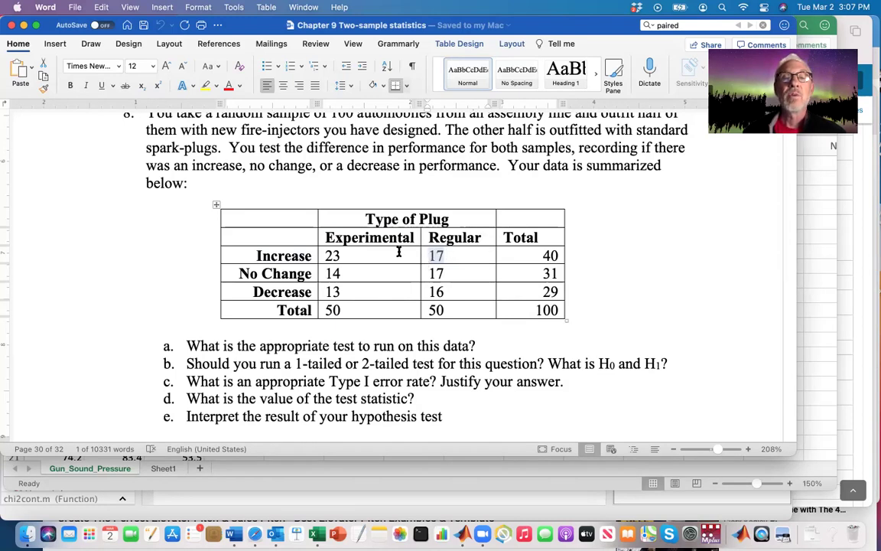
{"action": "left_click_drag", "start_coordinate": [245, 291], "coordinate": [346, 291]}
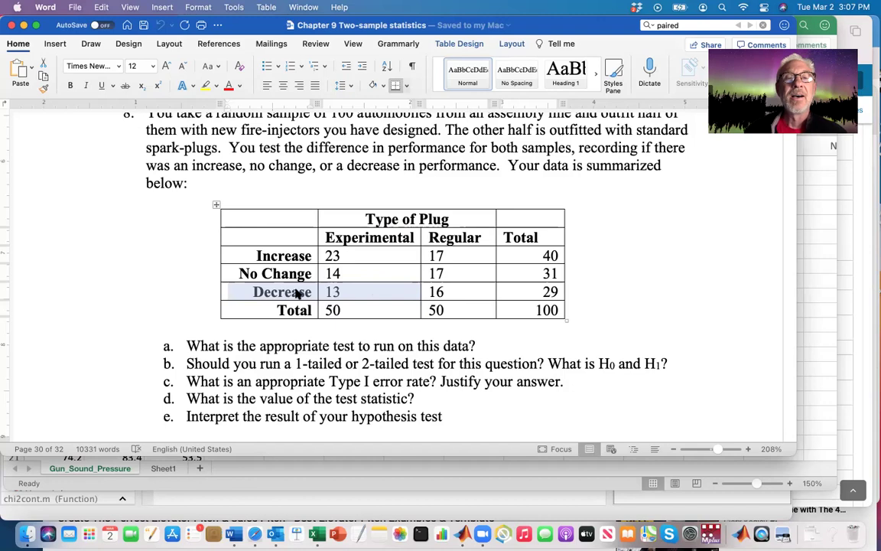
{"action": "left_click", "coordinate": [436, 292]}
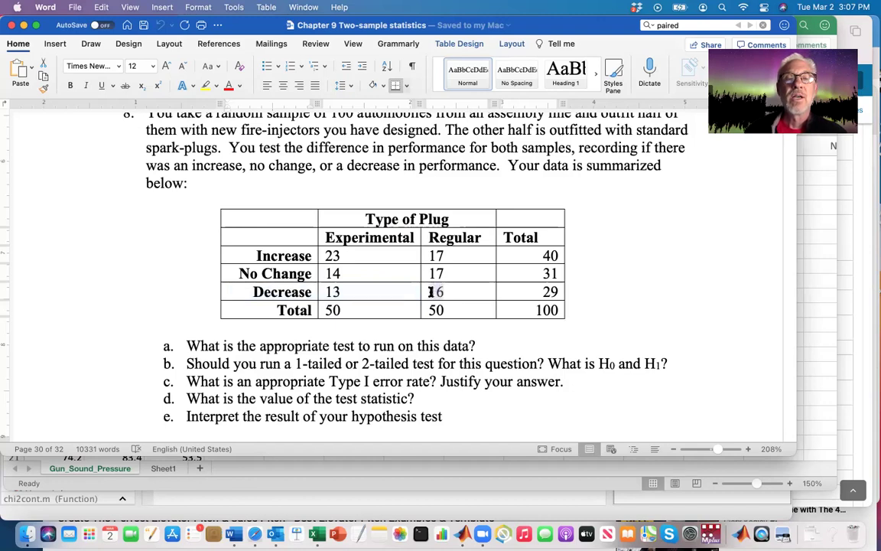
{"action": "double_click", "coordinate": [431, 292]}
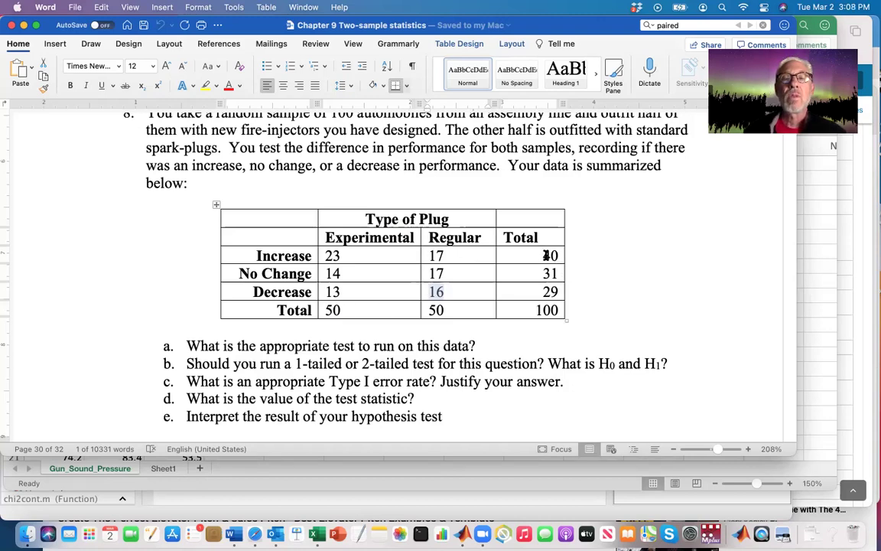
Examine the table's column and row totals and relate each row total to its Regular plug count.
{"action": "left_click_drag", "start_coordinate": [332, 310], "coordinate": [451, 311]}
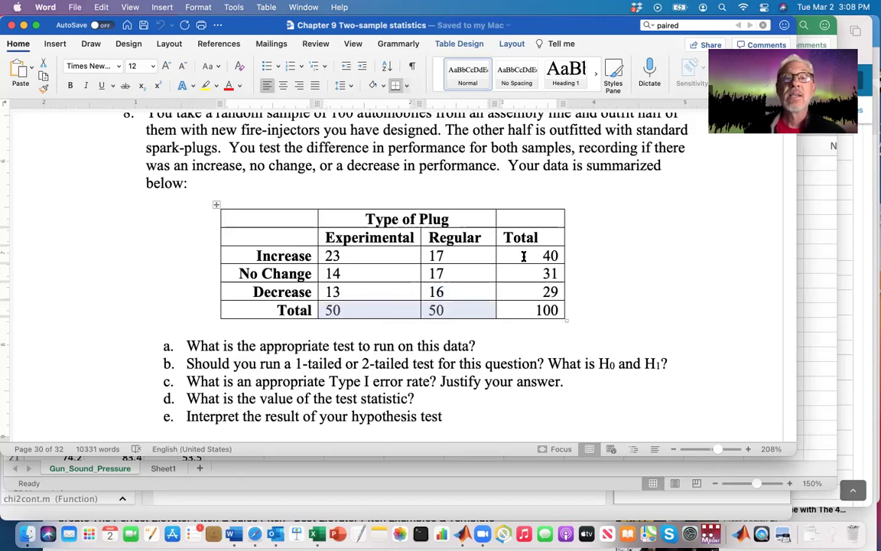
{"action": "left_click_drag", "start_coordinate": [527, 257], "coordinate": [557, 310]}
{"action": "left_click", "coordinate": [557, 277]}
{"action": "left_click_drag", "start_coordinate": [540, 256], "coordinate": [558, 259]}
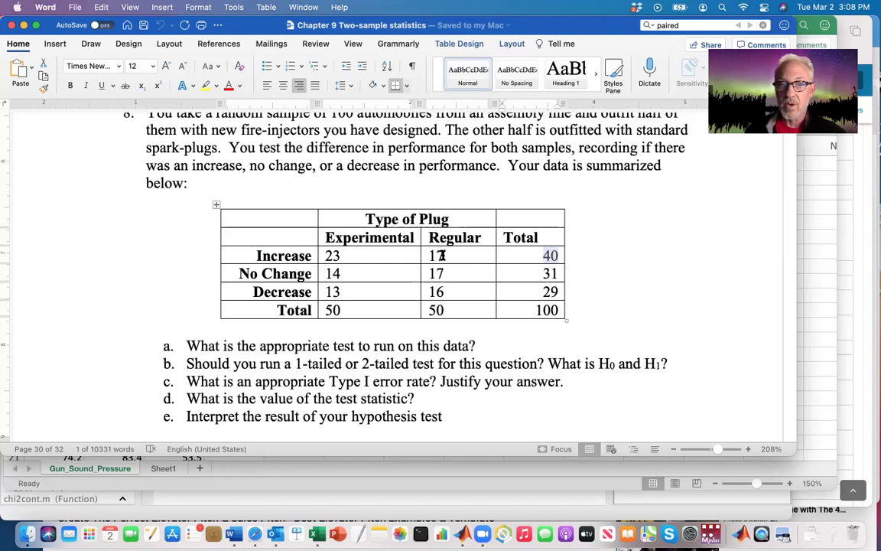
{"action": "double_click", "coordinate": [549, 273]}
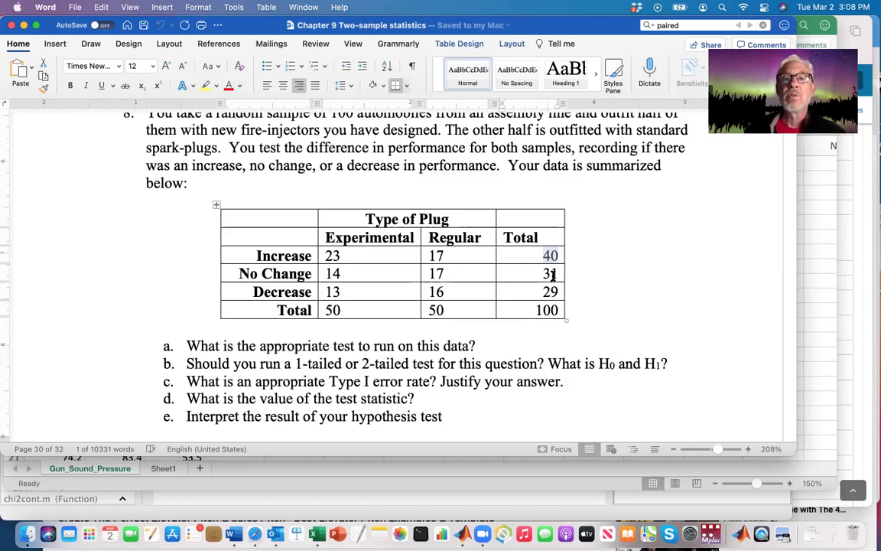
{"action": "left_click", "coordinate": [395, 273]}
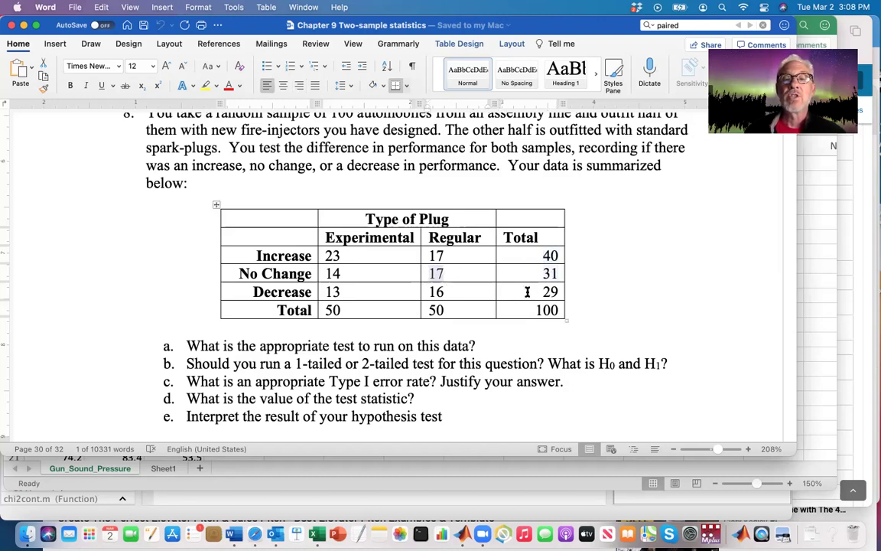
{"action": "double_click", "coordinate": [535, 292]}
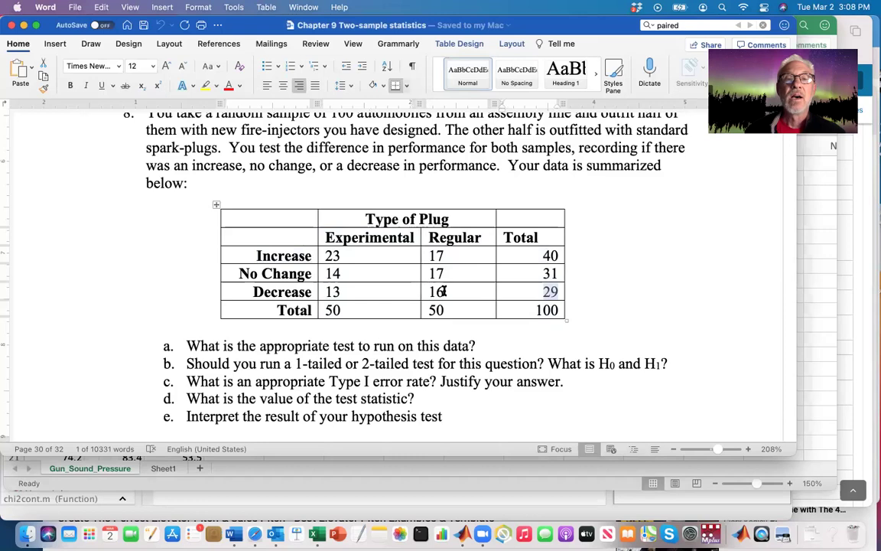
{"action": "double_click", "coordinate": [425, 291]}
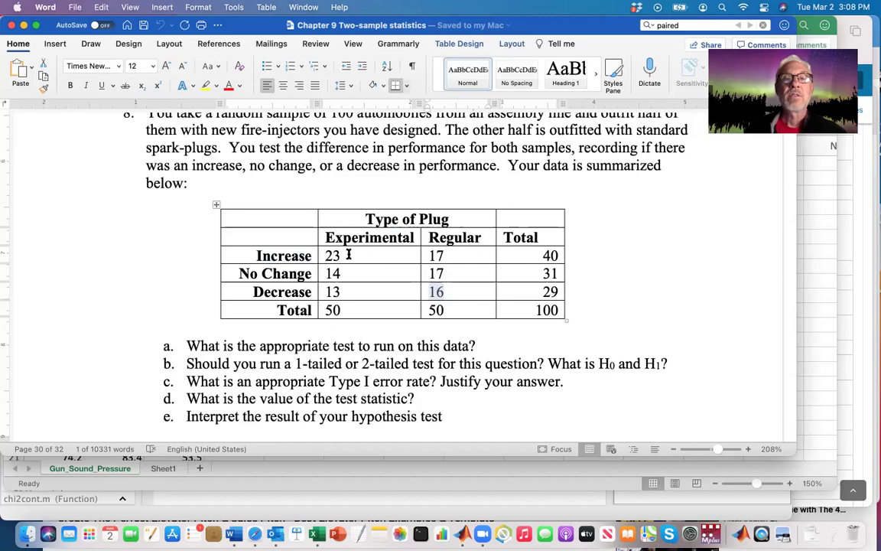
Relate the Increase, No Change and Decrease row totals to their Experimental plug counts.
{"action": "left_click", "coordinate": [544, 255]}
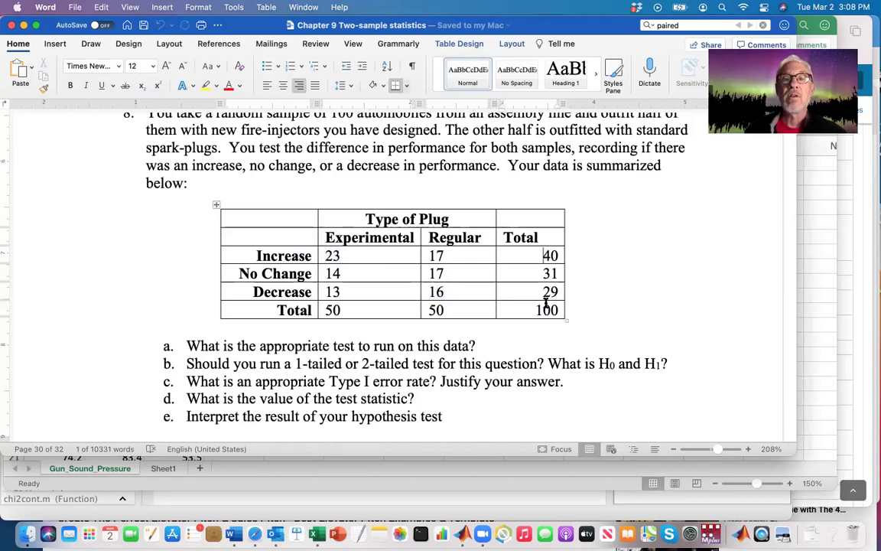
{"action": "left_click_drag", "start_coordinate": [317, 256], "coordinate": [312, 260]}
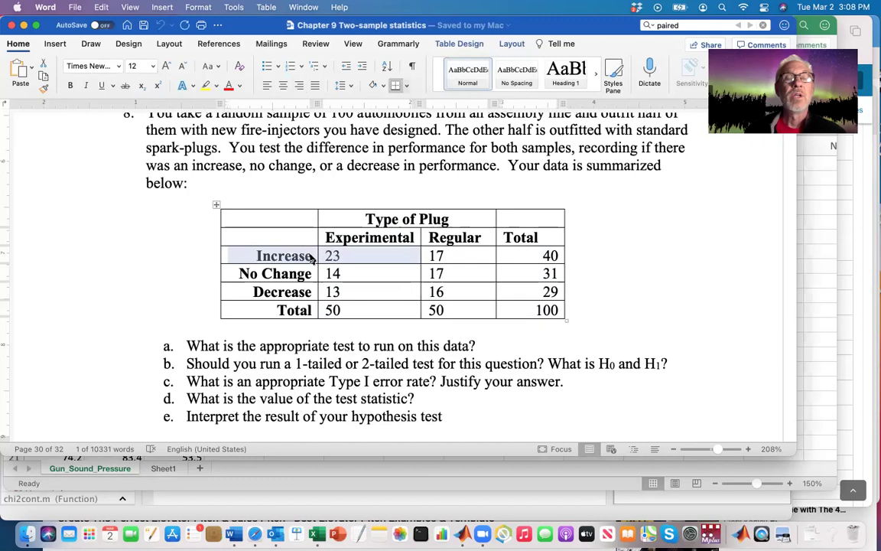
{"action": "left_click", "coordinate": [552, 275]}
{"action": "left_click_drag", "start_coordinate": [344, 273], "coordinate": [307, 273]}
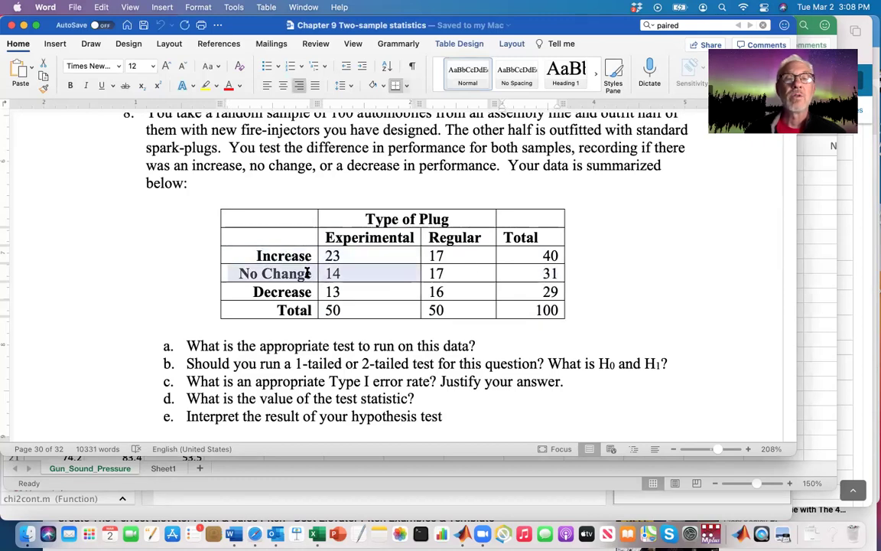
{"action": "double_click", "coordinate": [560, 289]}
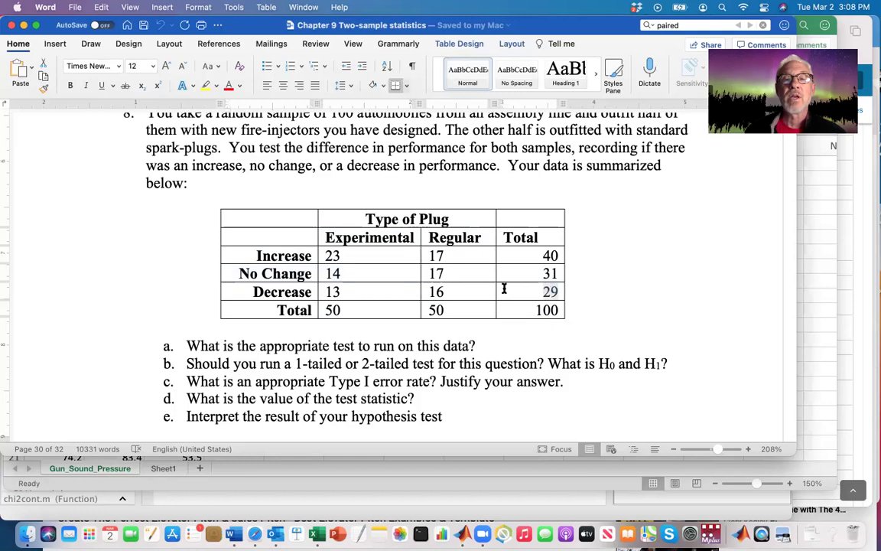
{"action": "double_click", "coordinate": [327, 291]}
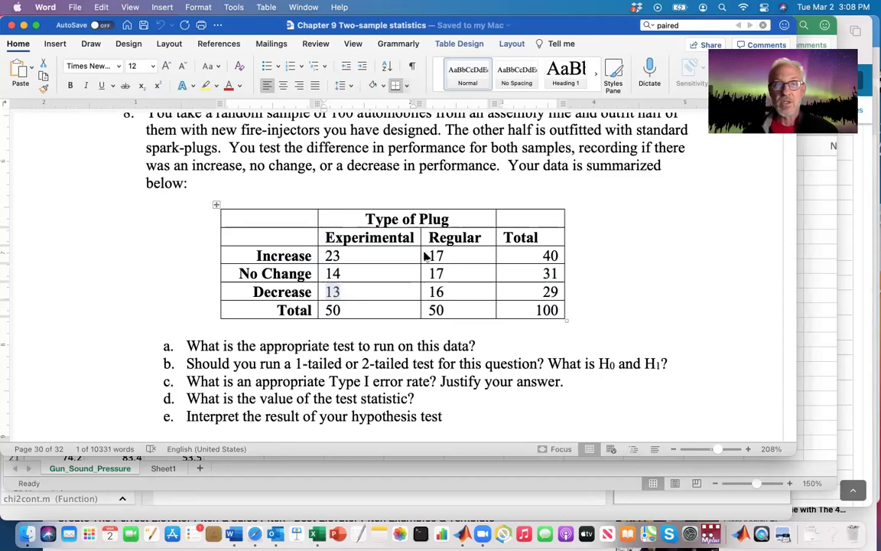
{"action": "left_click", "coordinate": [585, 329]}
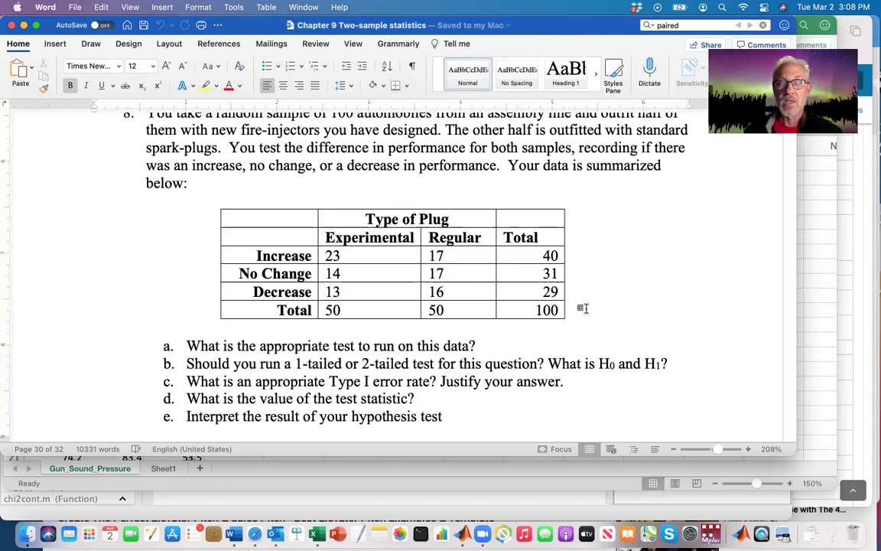
Select the six plug counts in the table, switch to MATLAB and create a new workspace variable.
{"action": "mouse_move", "coordinate": [327, 255]}
{"action": "left_mouse_down"}
{"action": "mouse_move", "coordinate": [436, 257]}
{"action": "mouse_move", "coordinate": [449, 291]}
{"action": "left_mouse_up"}
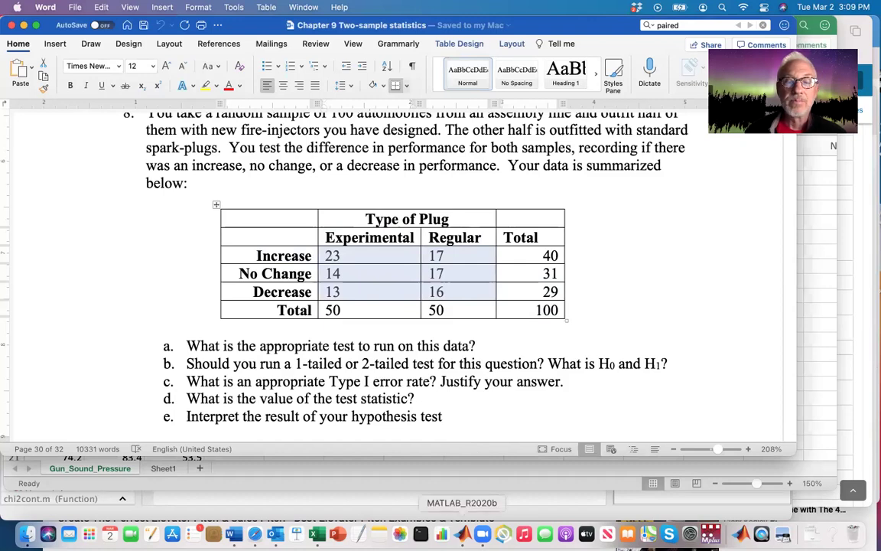
{"action": "left_click", "coordinate": [465, 536]}
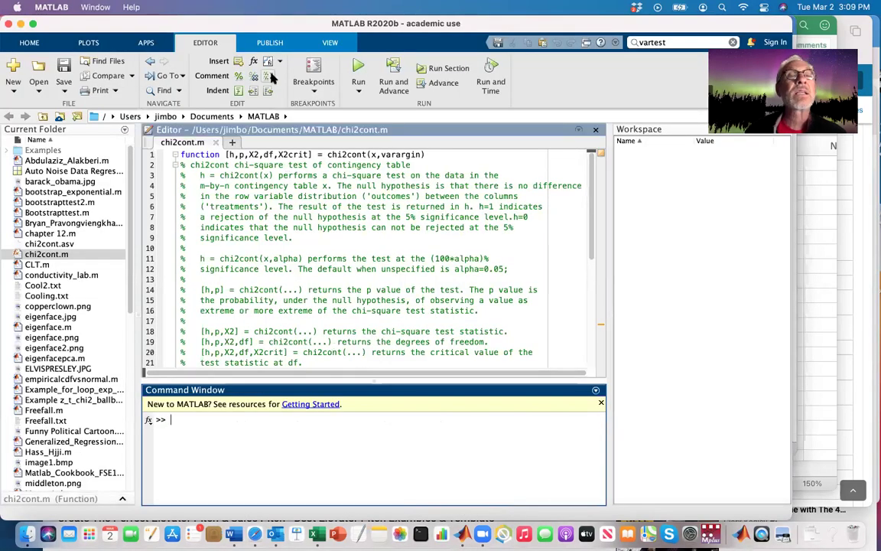
{"action": "left_click", "coordinate": [31, 43]}
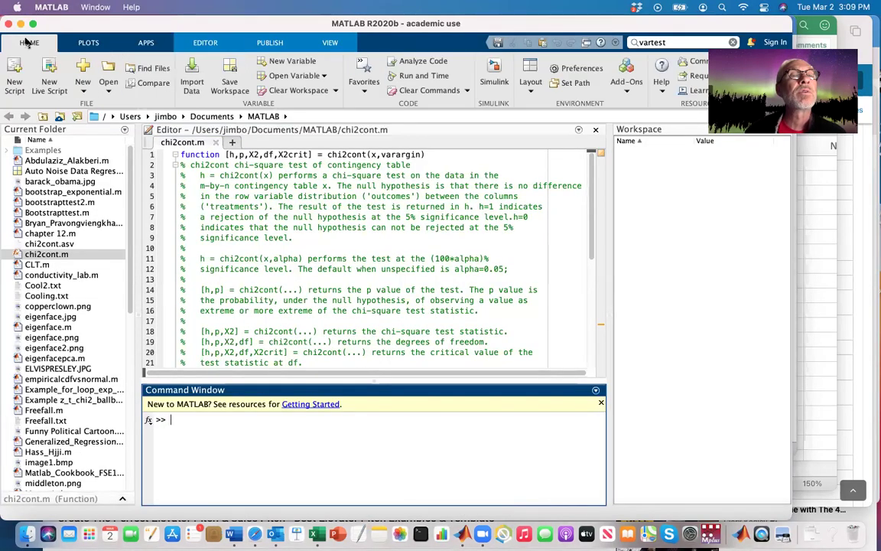
{"action": "left_click", "coordinate": [272, 61]}
{"action": "key", "text": "super+v"}
{"action": "left_click", "coordinate": [548, 308]}
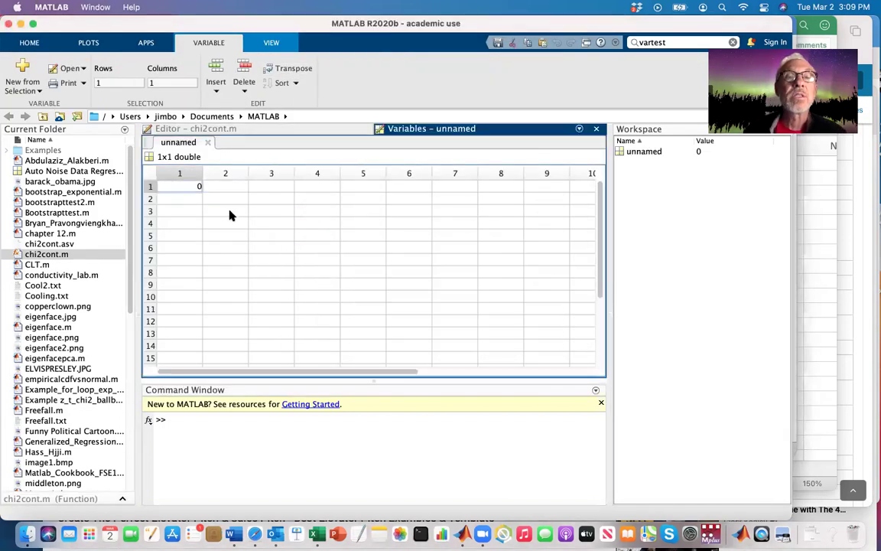
Copy the three-by-two block of plug counts from the Word table into the new MATLAB variable, starting at row 1, column 1.
{"action": "left_click", "coordinate": [234, 533]}
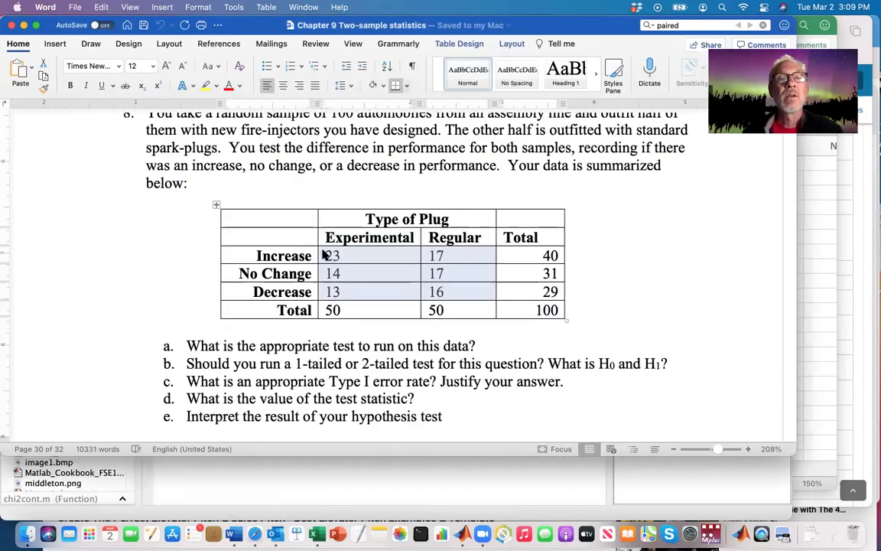
{"action": "left_click_drag", "start_coordinate": [325, 256], "coordinate": [449, 293]}
{"action": "key", "text": "super+c"}
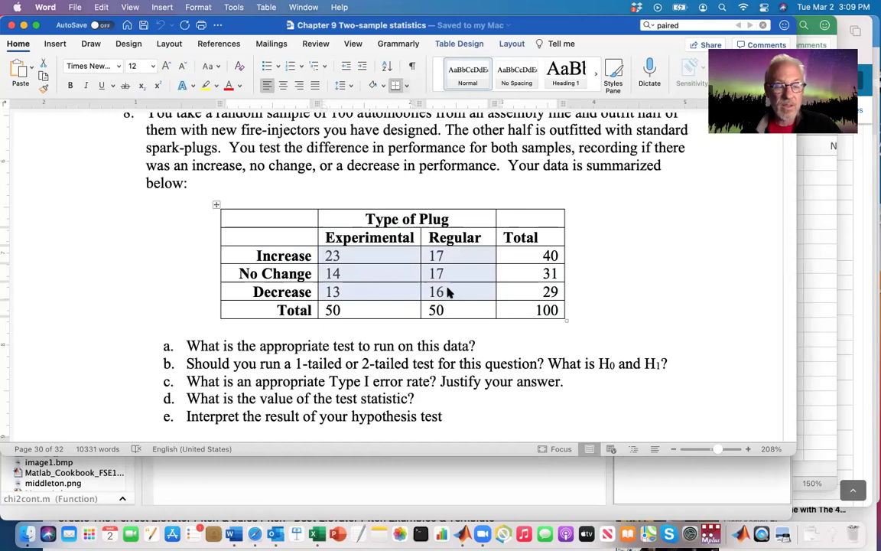
{"action": "left_click", "coordinate": [464, 533]}
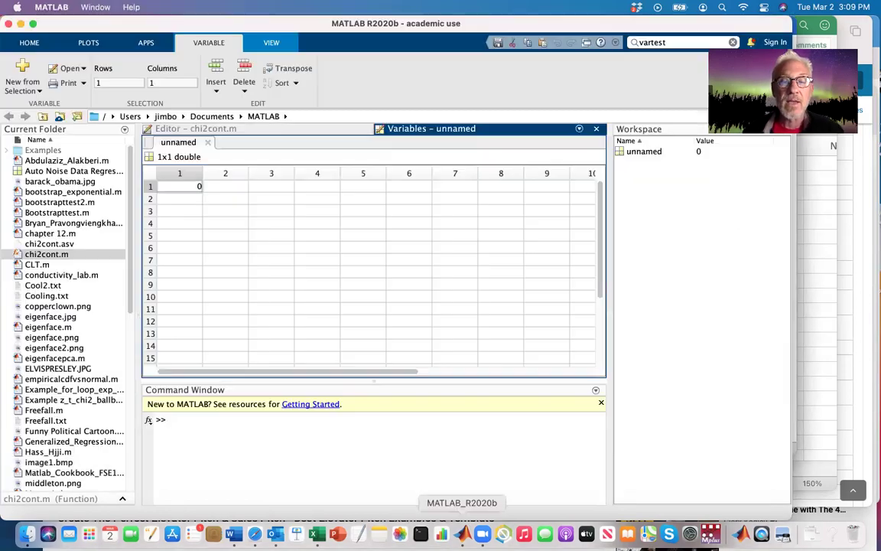
{"action": "left_click", "coordinate": [195, 199]}
{"action": "left_click", "coordinate": [195, 189]}
{"action": "key", "text": "super+v"}
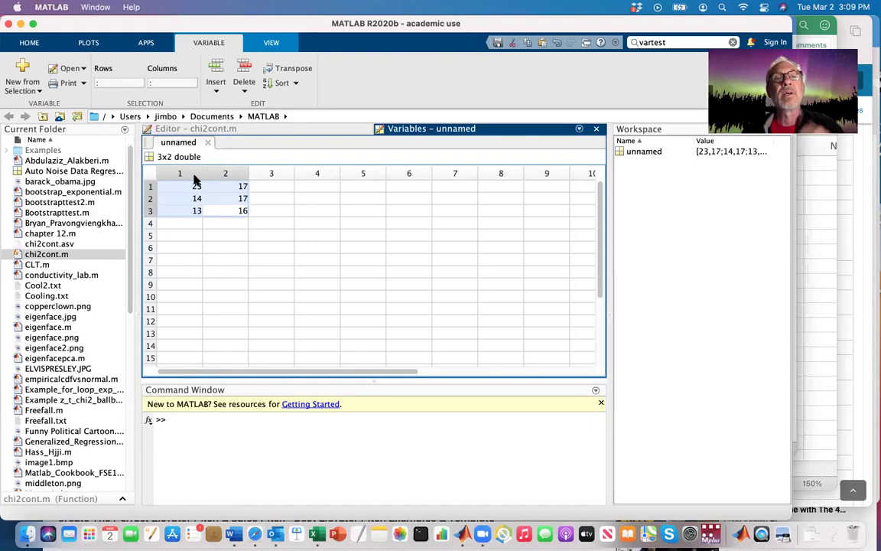
Rename the workspace variable holding the plug counts as x.
{"action": "scroll", "coordinate": [383, 240], "scroll_direction": "down", "scroll_amount": 3}
{"action": "scroll", "coordinate": [383, 240], "scroll_direction": "right", "scroll_amount": 1}
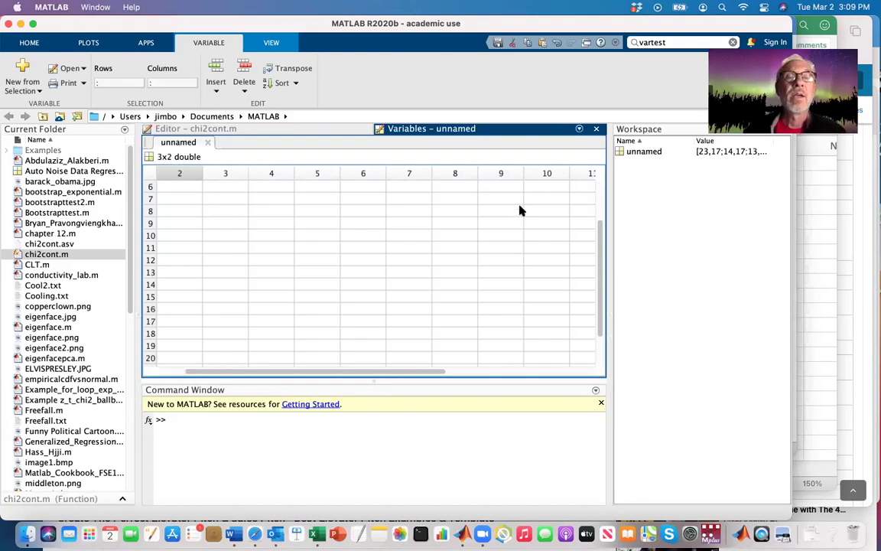
{"action": "scroll", "coordinate": [520, 208], "scroll_direction": "left", "scroll_amount": 1}
{"action": "scroll", "coordinate": [519, 208], "scroll_direction": "up", "scroll_amount": 3}
{"action": "left_click", "coordinate": [631, 155]}
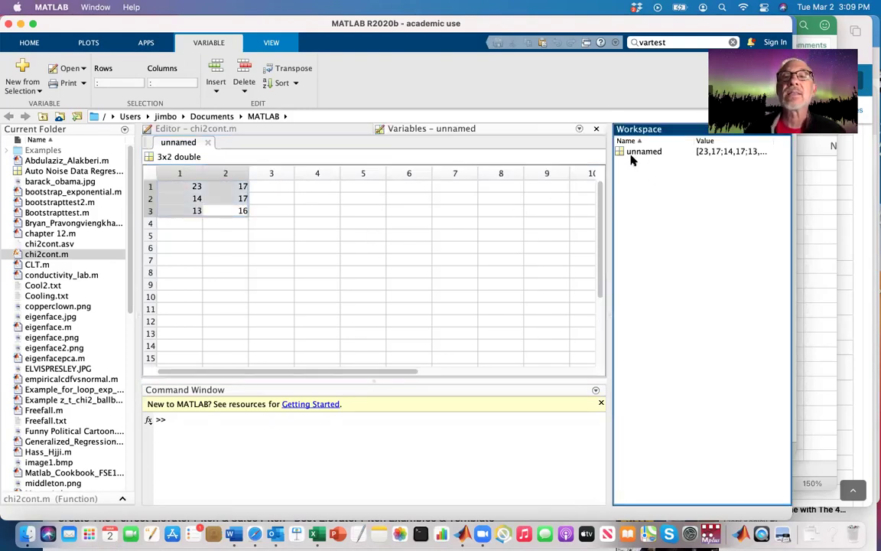
{"action": "left_click", "coordinate": [644, 152]}
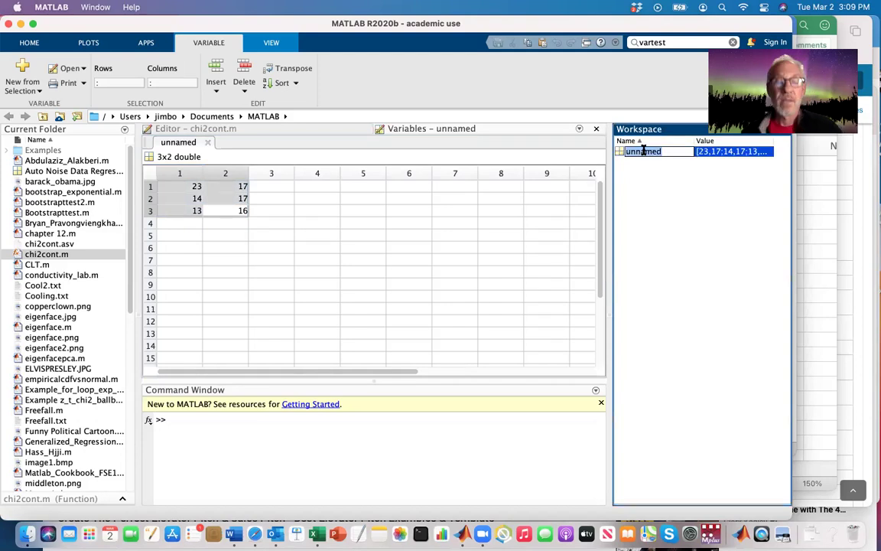
{"action": "type", "text": "x"}
{"action": "key", "text": "Return"}
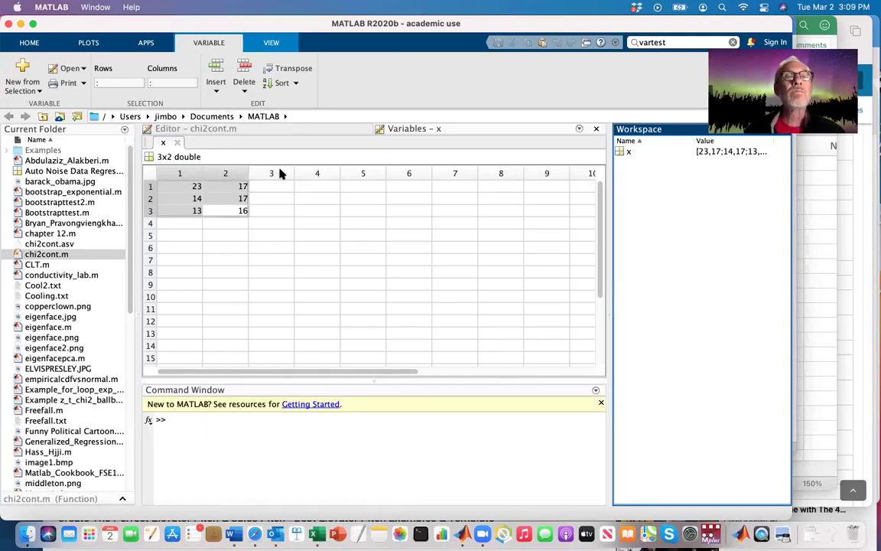
Review the chi2cont.m function, from its help comments and author credits to the code computing the chi-square statistic and p value.
{"action": "left_click", "coordinate": [269, 131]}
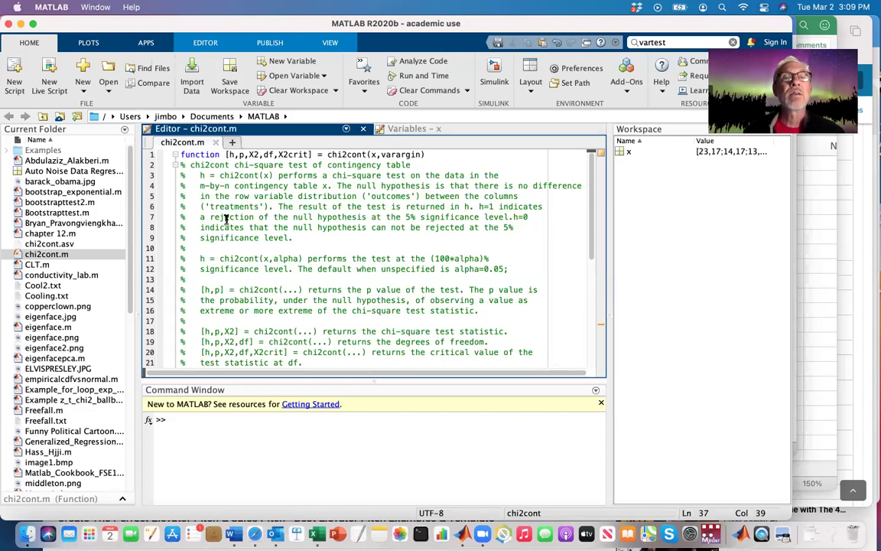
{"action": "scroll", "coordinate": [226, 220], "scroll_direction": "down", "scroll_amount": 7}
{"action": "left_click_drag", "start_coordinate": [289, 323], "coordinate": [265, 175]}
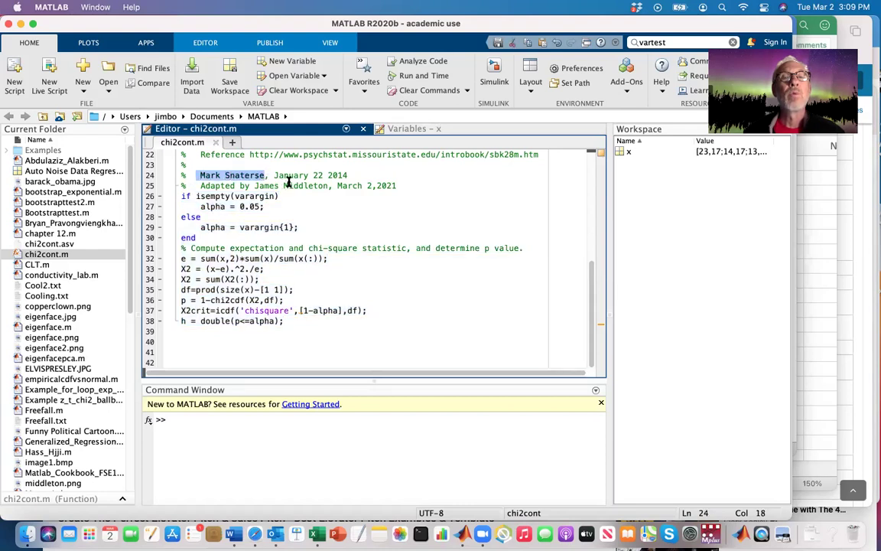
{"action": "scroll", "coordinate": [289, 182], "scroll_direction": "up", "scroll_amount": 2}
{"action": "left_click", "coordinate": [324, 208]}
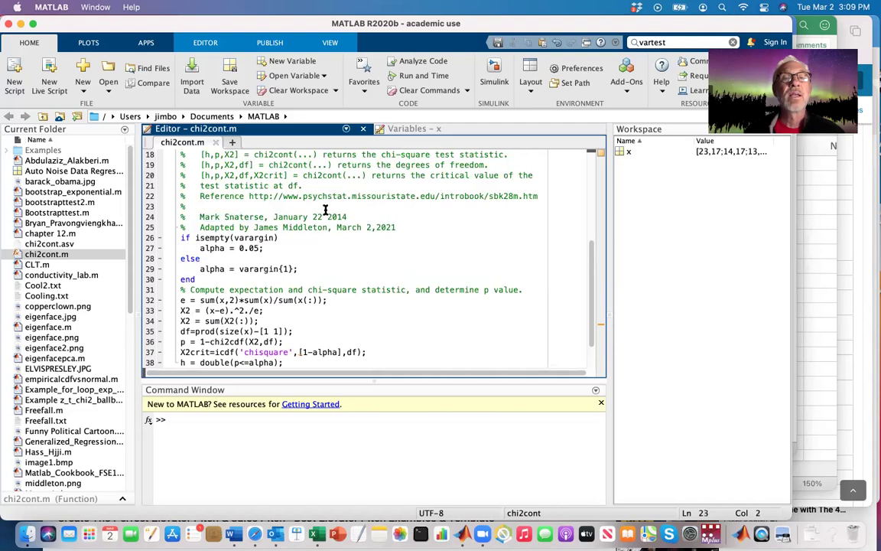
{"action": "scroll", "coordinate": [280, 216], "scroll_direction": "up", "scroll_amount": 6}
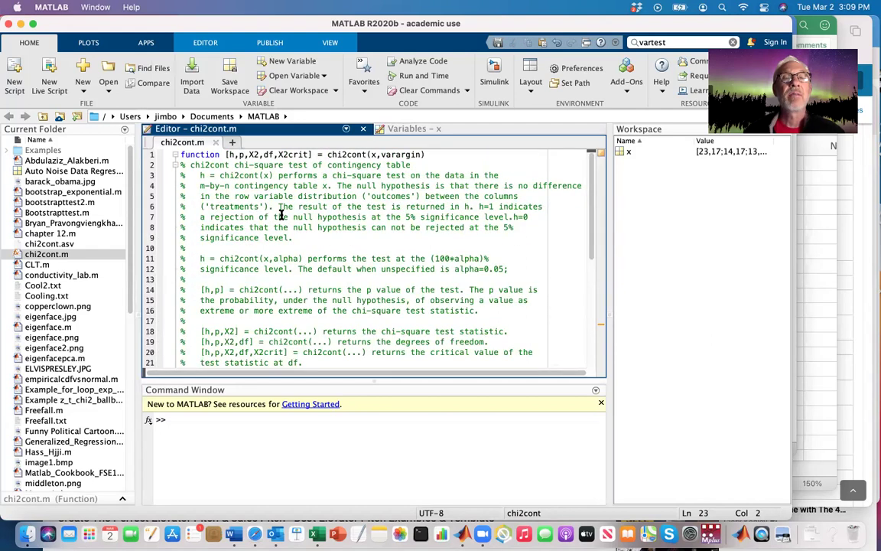
{"action": "scroll", "coordinate": [334, 282], "scroll_direction": "down", "scroll_amount": 7}
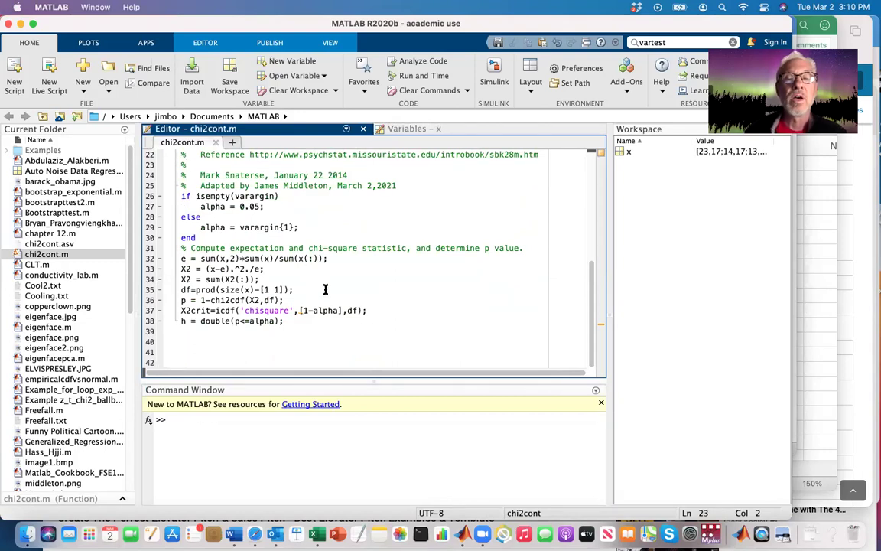
{"action": "scroll", "coordinate": [334, 289], "scroll_direction": "up", "scroll_amount": 7}
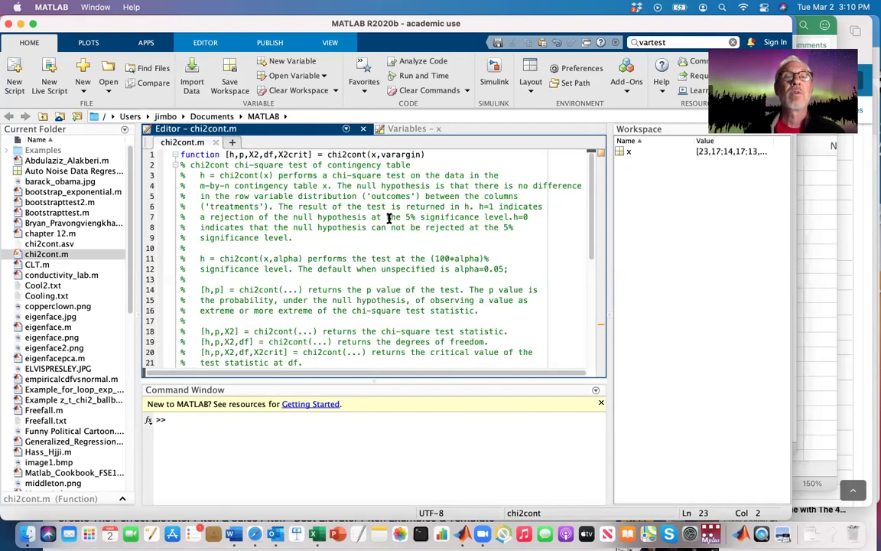
Copy the call [h,p,X2,df,X2crit] = chi2cont(x,varargin) from the function's first line to the command prompt.
{"action": "left_click_drag", "start_coordinate": [224, 154], "coordinate": [427, 155]}
{"action": "left_click_drag", "start_coordinate": [367, 155], "coordinate": [348, 155]}
{"action": "left_click_drag", "start_coordinate": [227, 154], "coordinate": [449, 149]}
{"action": "key", "text": "super+c"}
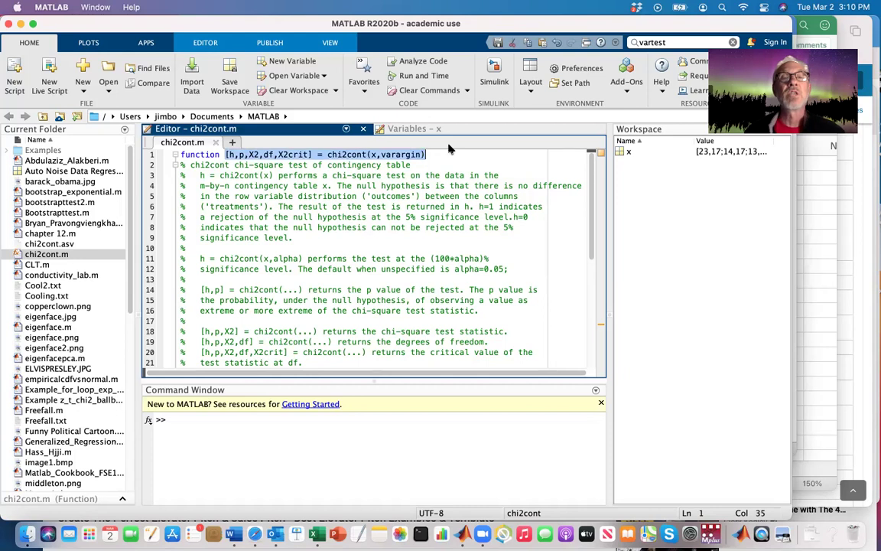
{"action": "left_click", "coordinate": [249, 420]}
{"action": "key", "text": "super+v"}
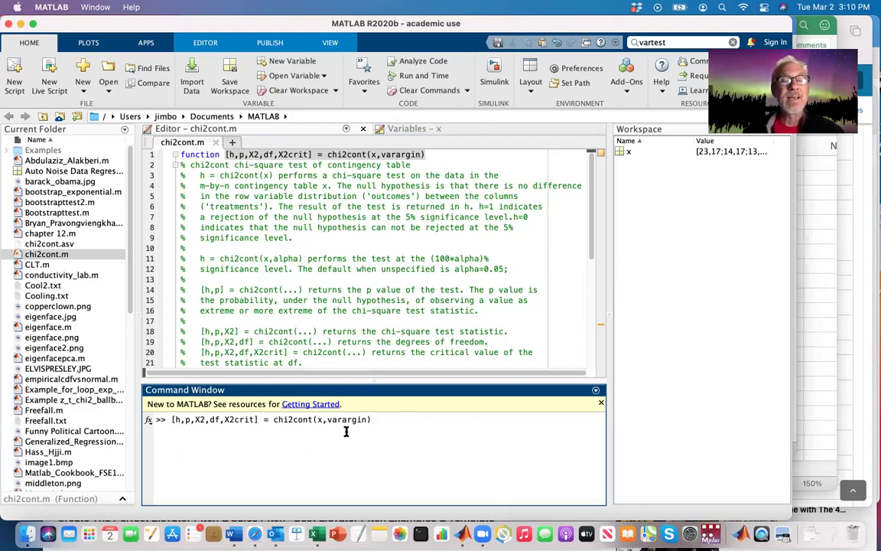
Examine the outputs h, p, X2, df and X2crit in the pasted call, and relate its input x to the stored table.
{"action": "left_click_drag", "start_coordinate": [180, 420], "coordinate": [175, 420]}
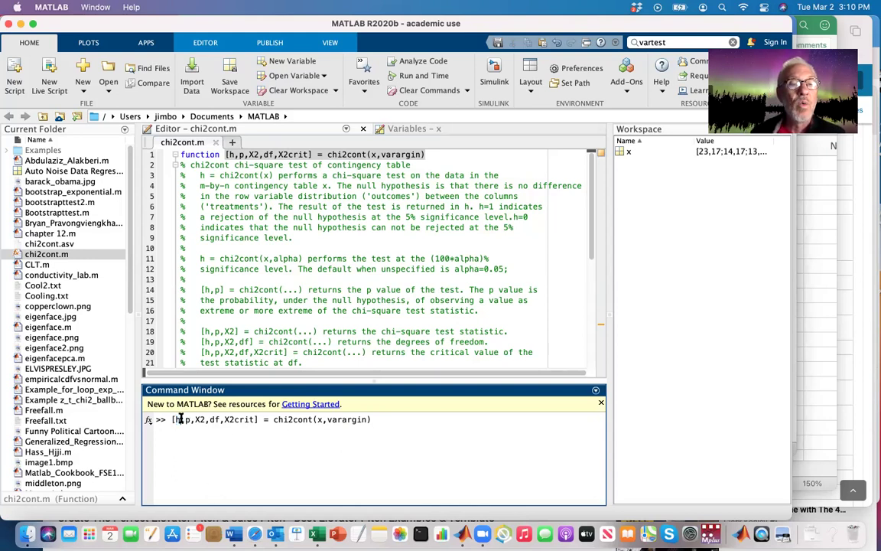
{"action": "left_click_drag", "start_coordinate": [174, 419], "coordinate": [186, 419]}
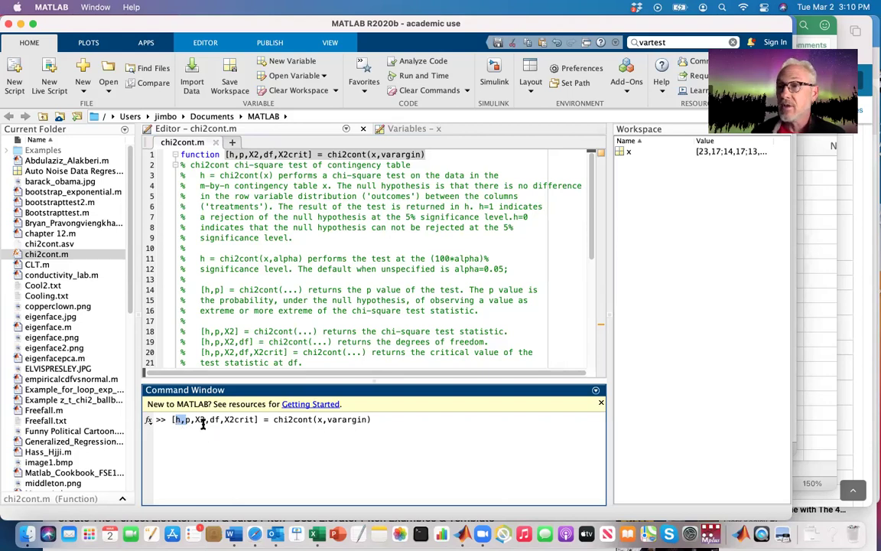
{"action": "double_click", "coordinate": [187, 419]}
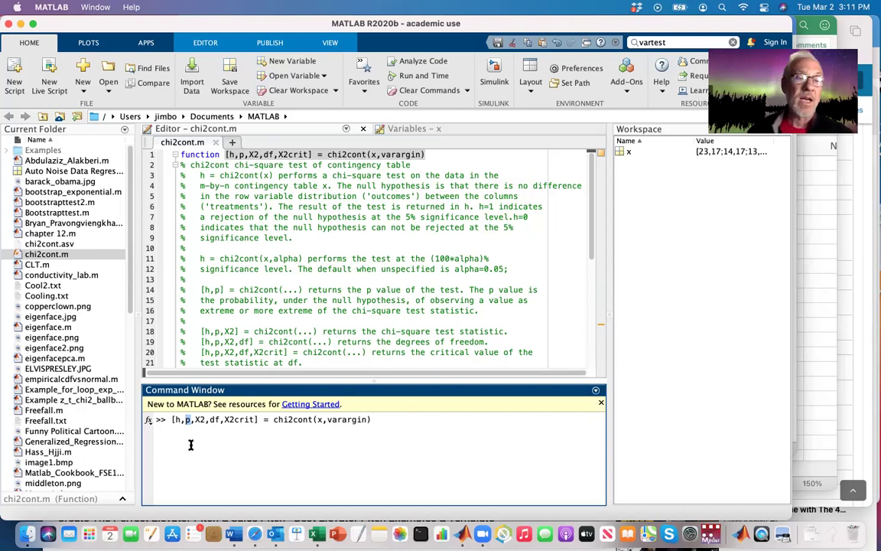
{"action": "double_click", "coordinate": [201, 419]}
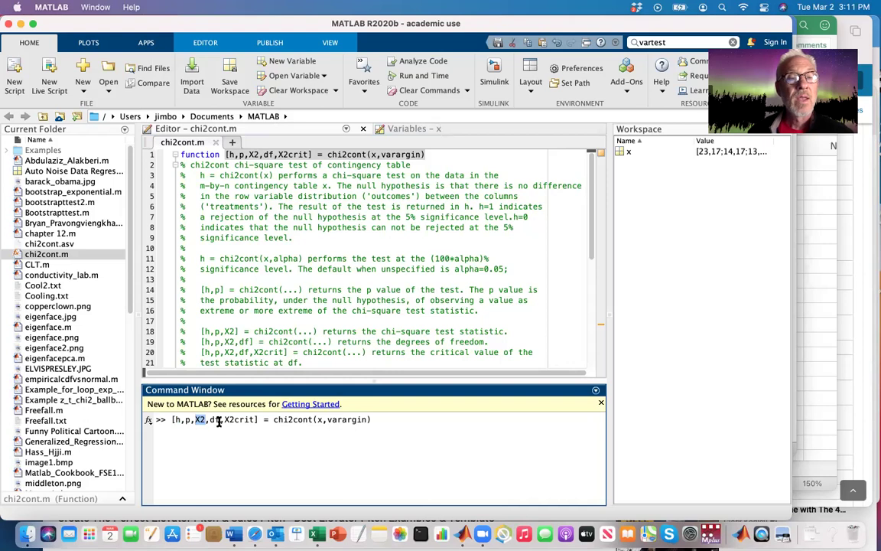
{"action": "double_click", "coordinate": [213, 419]}
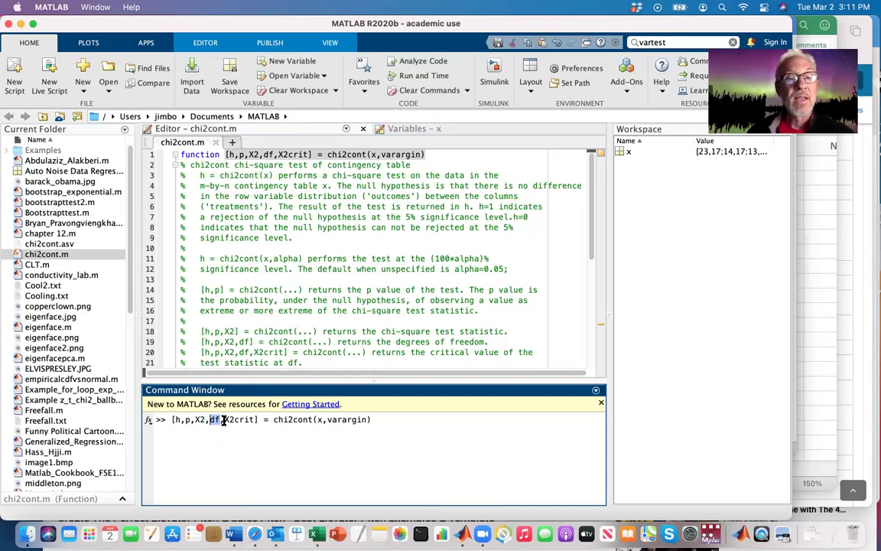
{"action": "left_click_drag", "start_coordinate": [224, 419], "coordinate": [252, 420]}
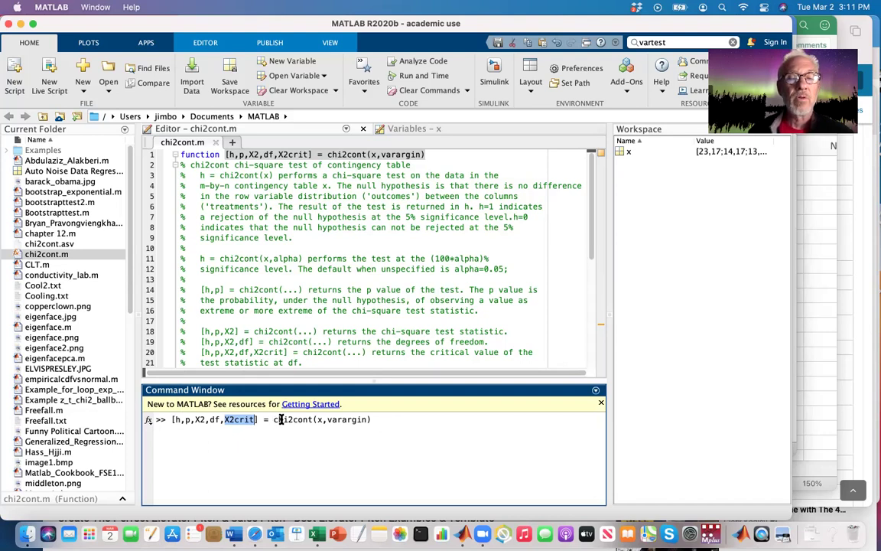
{"action": "double_click", "coordinate": [321, 419]}
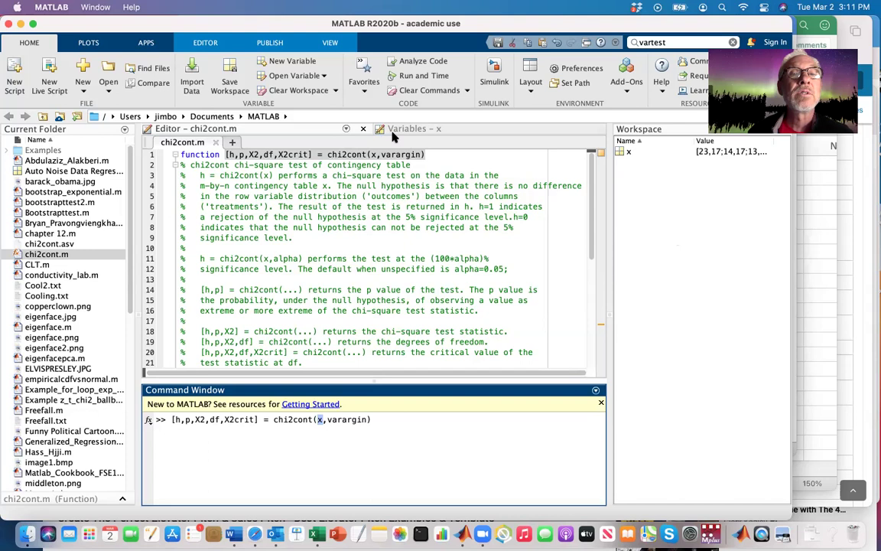
{"action": "left_click", "coordinate": [409, 131]}
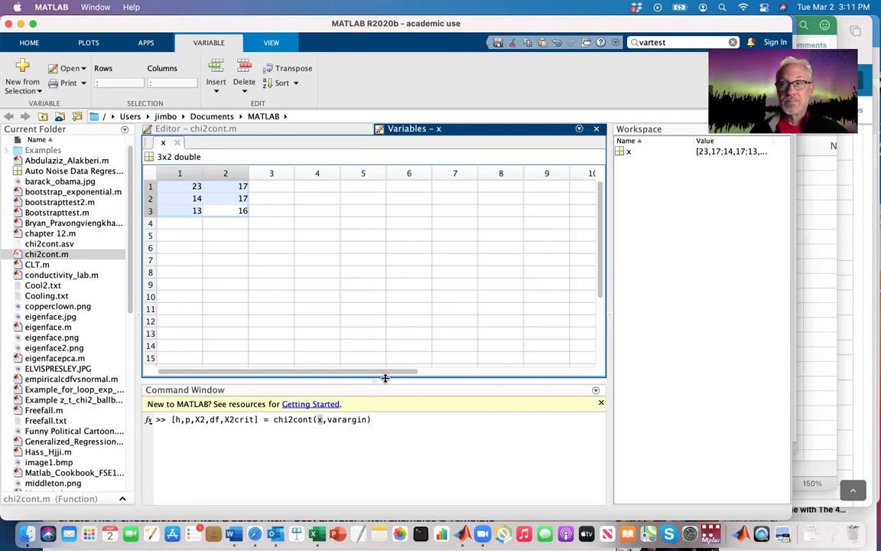
Replace varargin with .01 in the chi2cont call, end it with a semicolon and run it.
{"action": "left_click", "coordinate": [374, 419]}
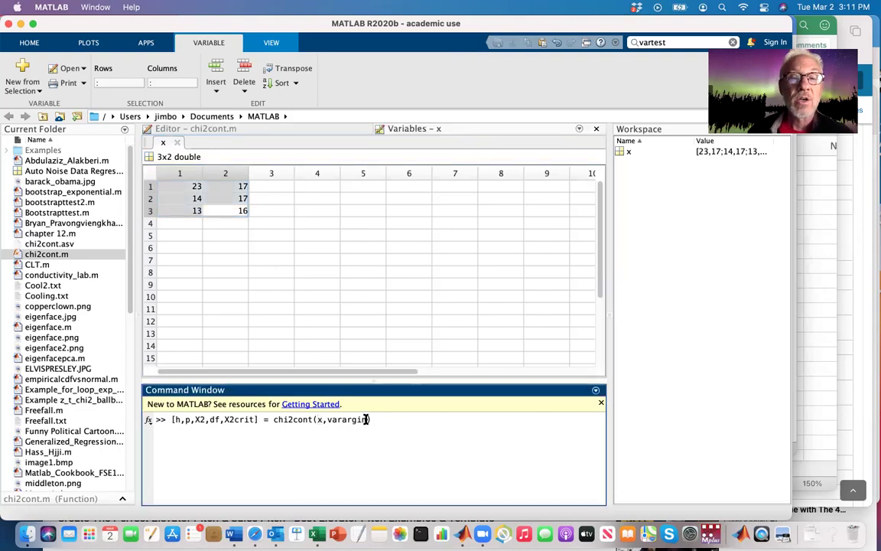
{"action": "left_click_drag", "start_coordinate": [370, 419], "coordinate": [327, 419]}
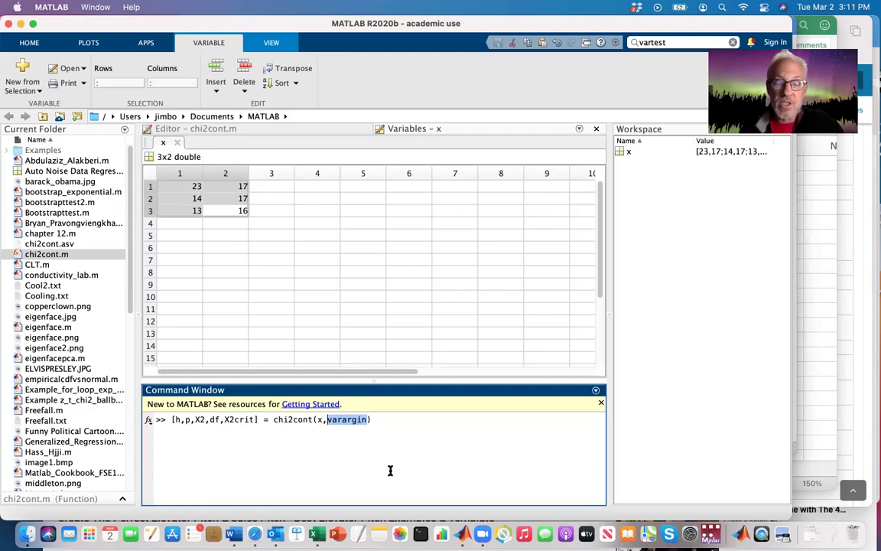
{"action": "type", "text": ".05"}
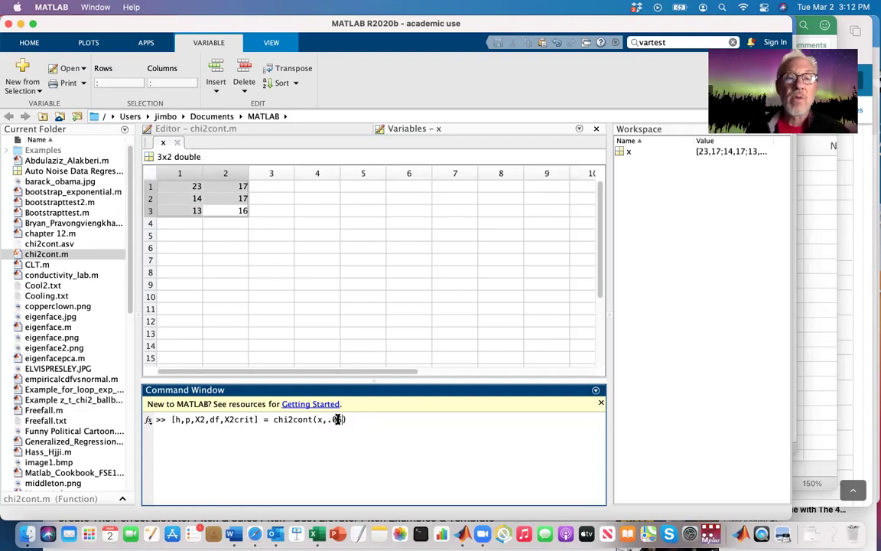
{"action": "key", "text": "BackSpace"}
{"action": "type", "text": "1)"}
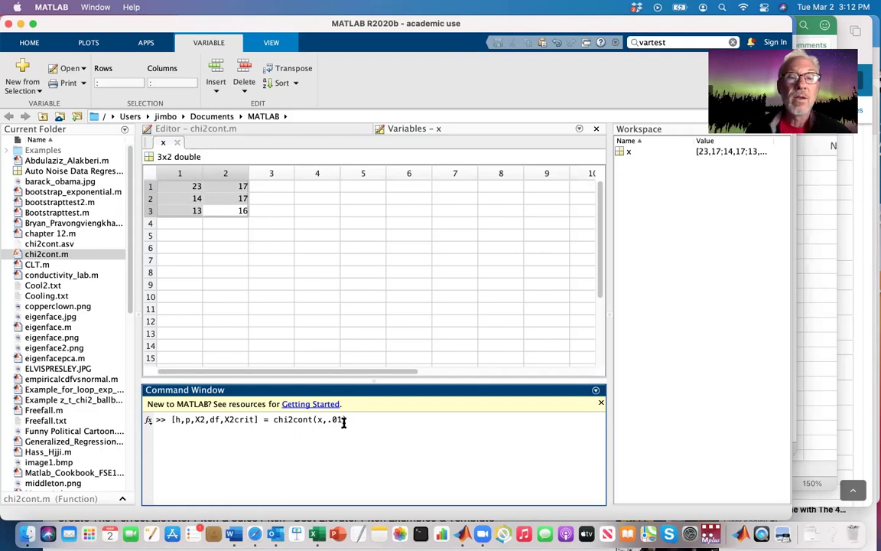
{"action": "type", "text": ";"}
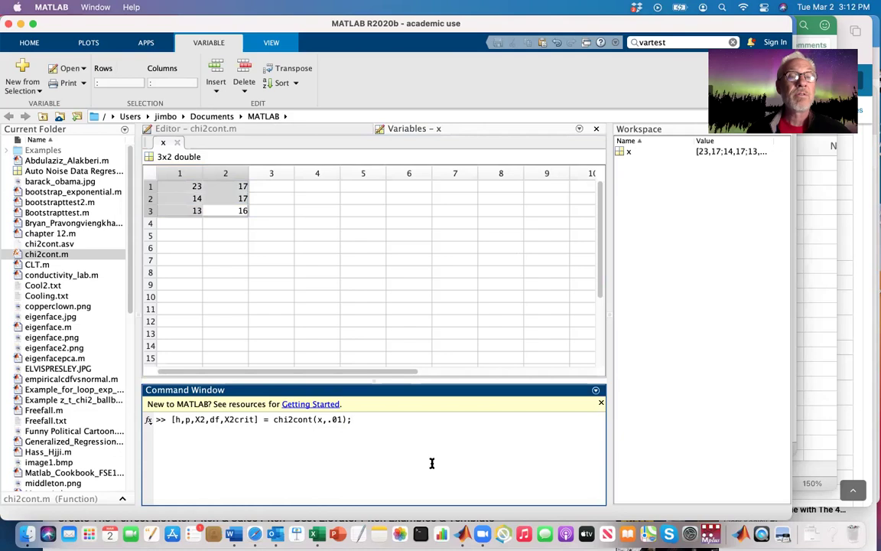
{"action": "key", "text": "Return"}
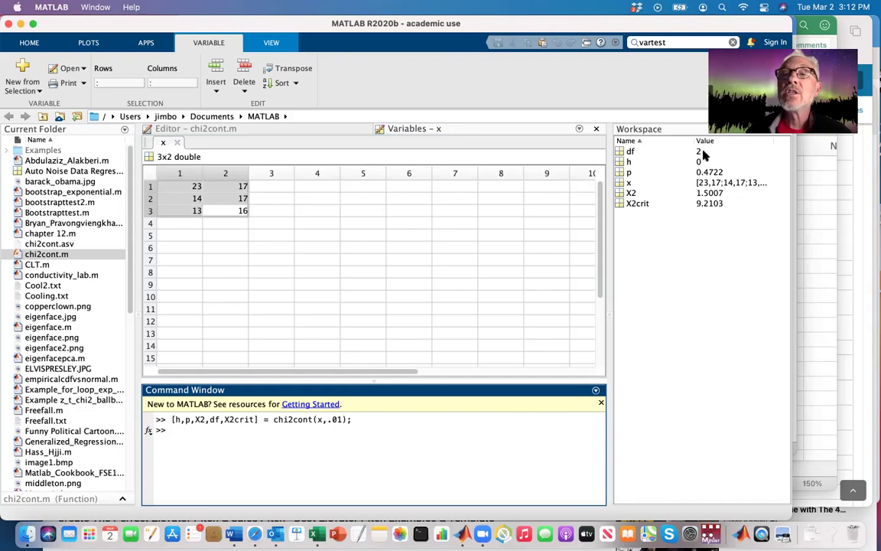
Examine the test results h, p, X2, X2crit and df in the workspace.
{"action": "left_click", "coordinate": [630, 162]}
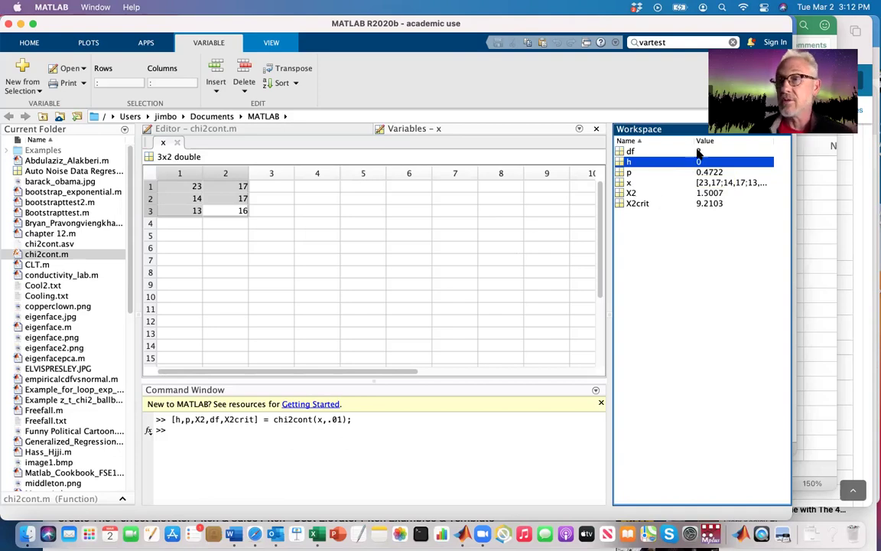
{"action": "left_click", "coordinate": [628, 175]}
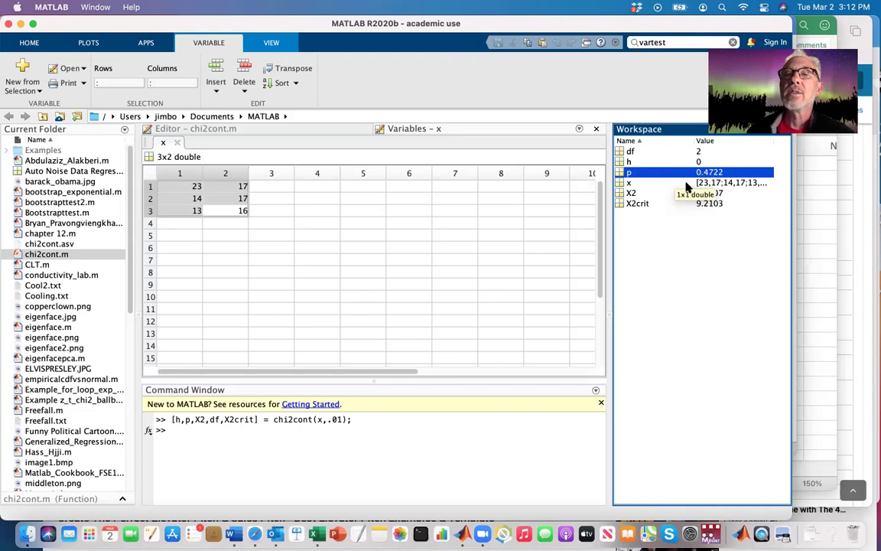
{"action": "left_click", "coordinate": [706, 195]}
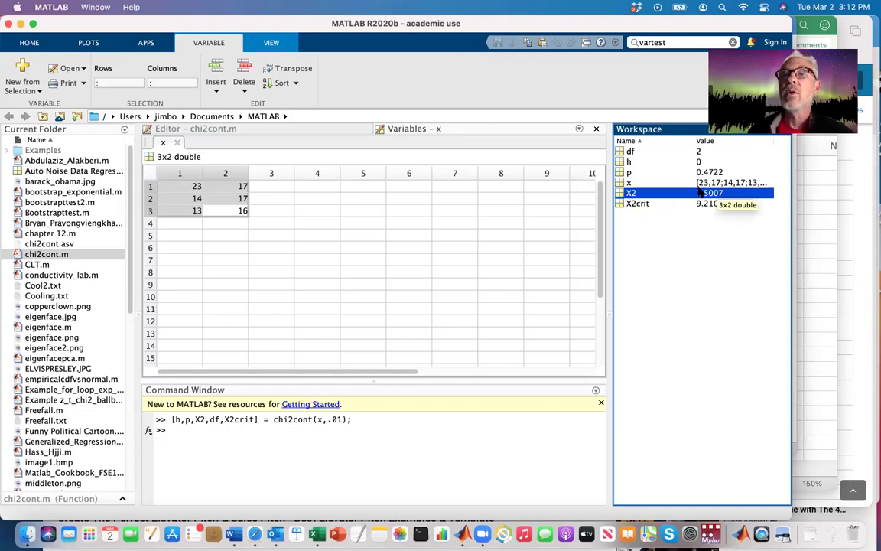
{"action": "left_click", "coordinate": [639, 202]}
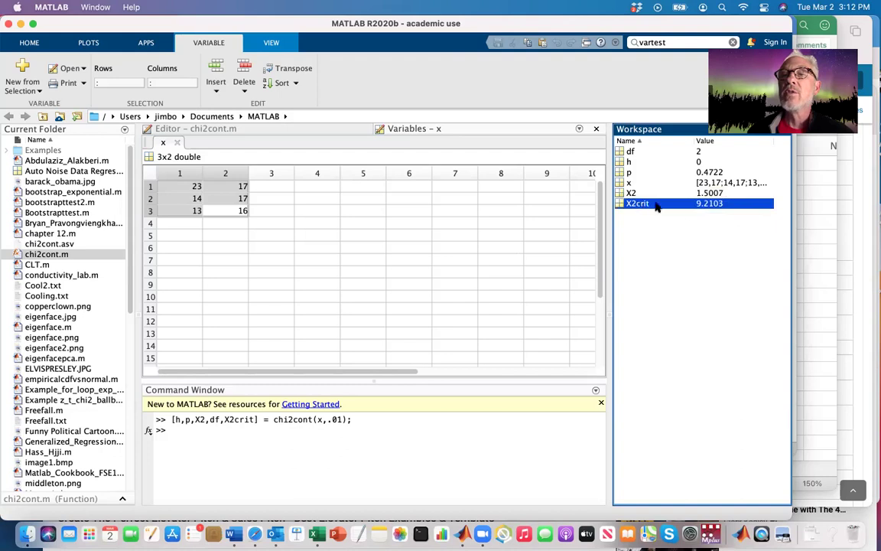
{"action": "left_click", "coordinate": [702, 151]}
{"action": "left_click", "coordinate": [702, 203]}
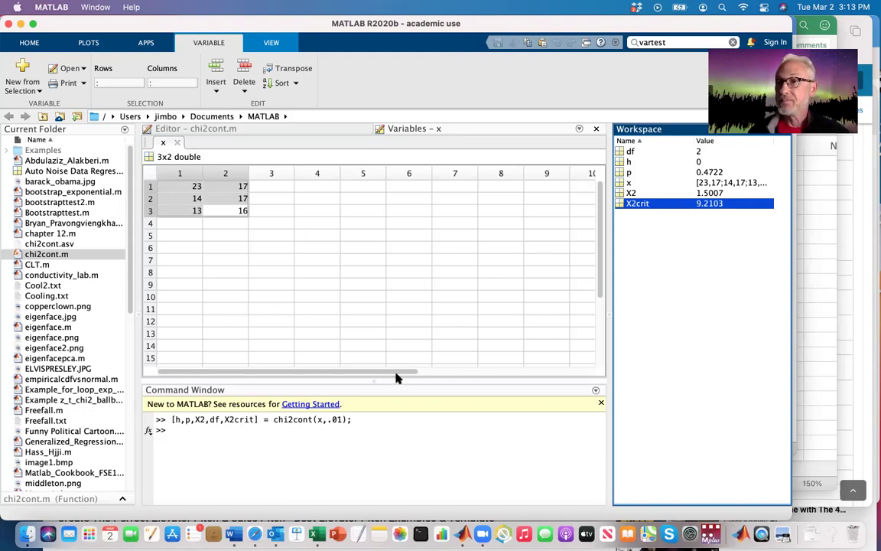
Add a third column to x, entering 23 in row 1 and 27 in row 3.
{"action": "left_click", "coordinate": [276, 189]}
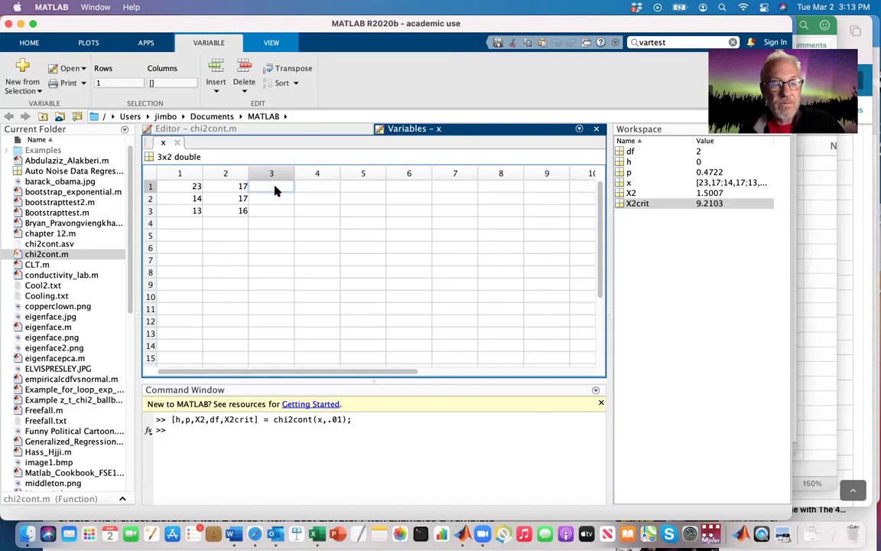
{"action": "type", "text": "23"}
{"action": "key", "text": "Return"}
{"action": "left_click", "coordinate": [275, 211]}
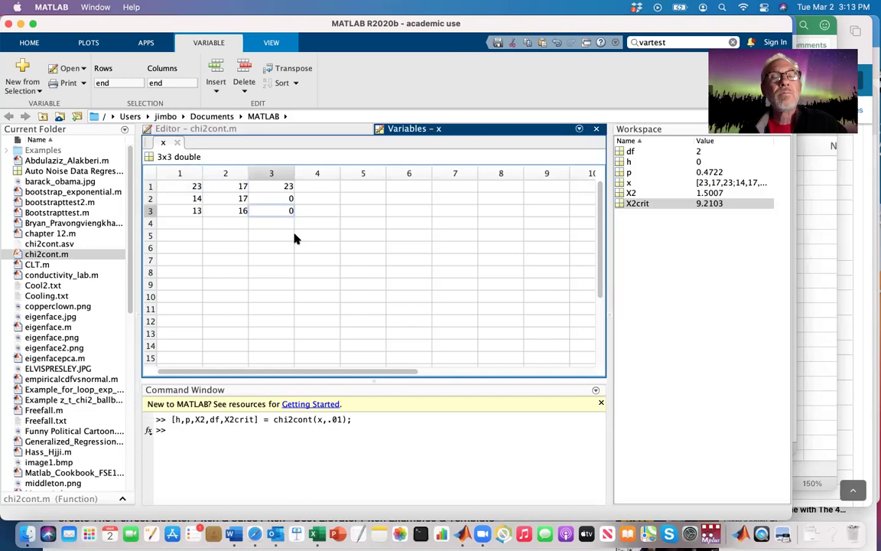
{"action": "type", "text": "27"}
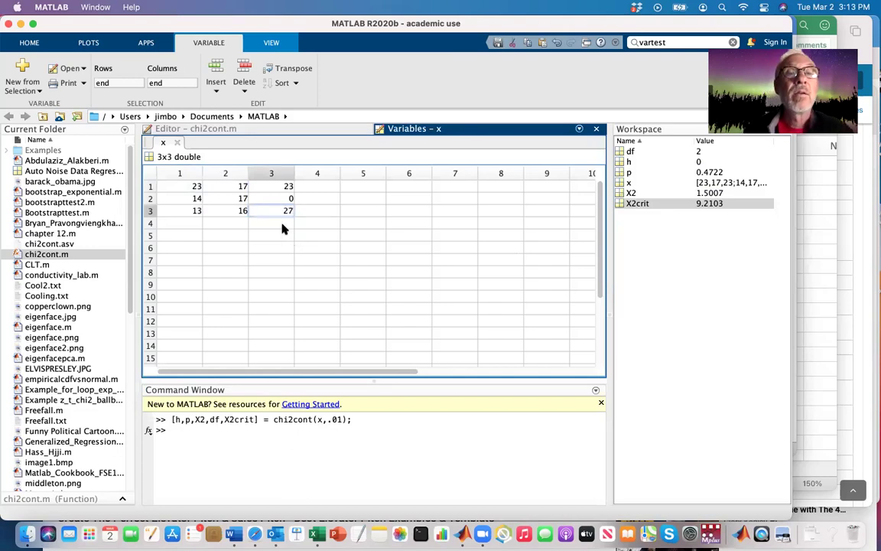
{"action": "left_click", "coordinate": [285, 225]}
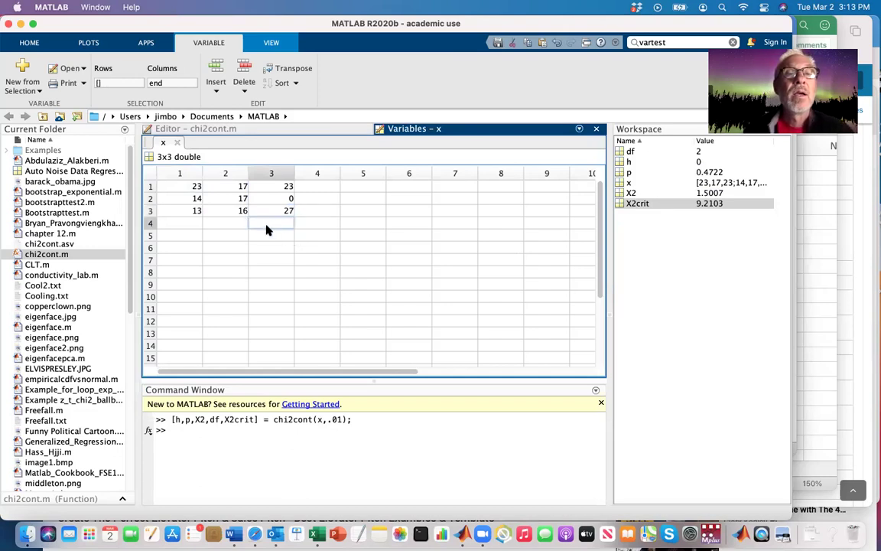
Rerun [h,p,X2,df,X2crit] = chi2cont(x,.01); on the expanded table and check the X2 statistic.
{"action": "left_click", "coordinate": [246, 428]}
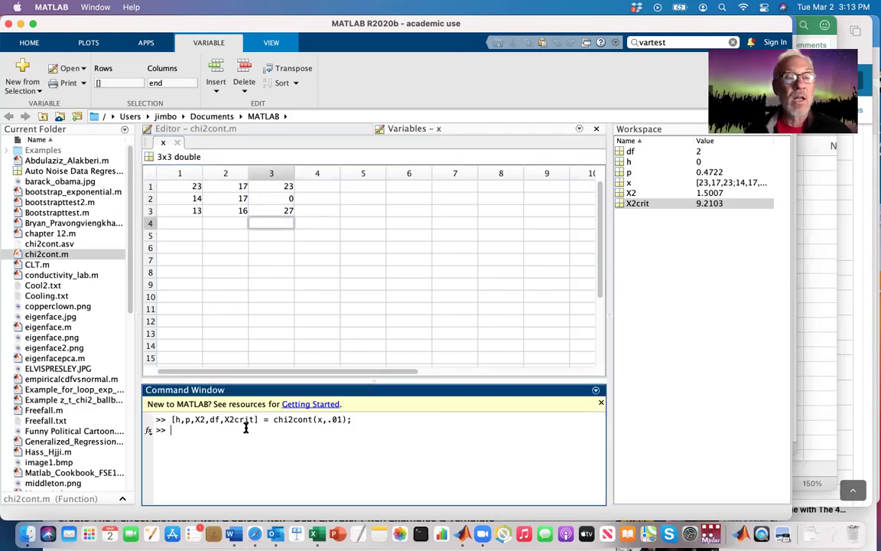
{"action": "key", "text": "Up"}
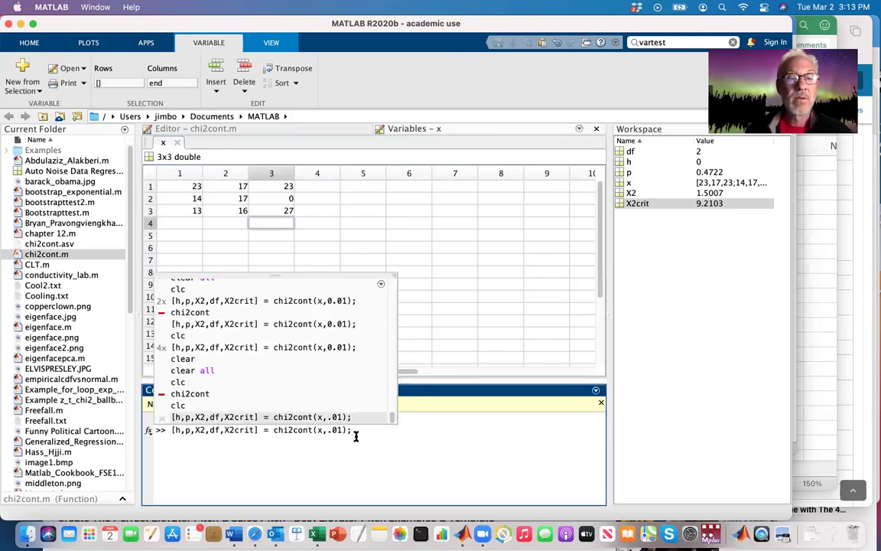
{"action": "key", "text": "Return"}
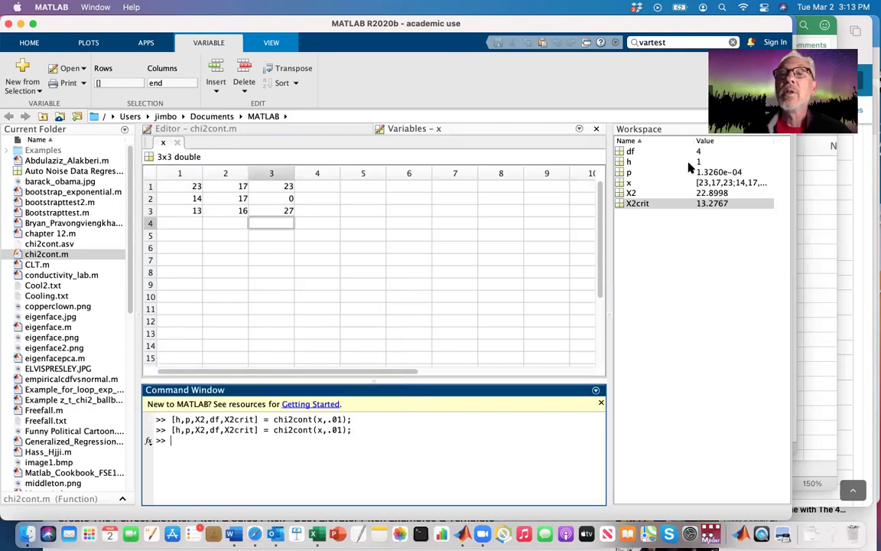
{"action": "left_click", "coordinate": [703, 194]}
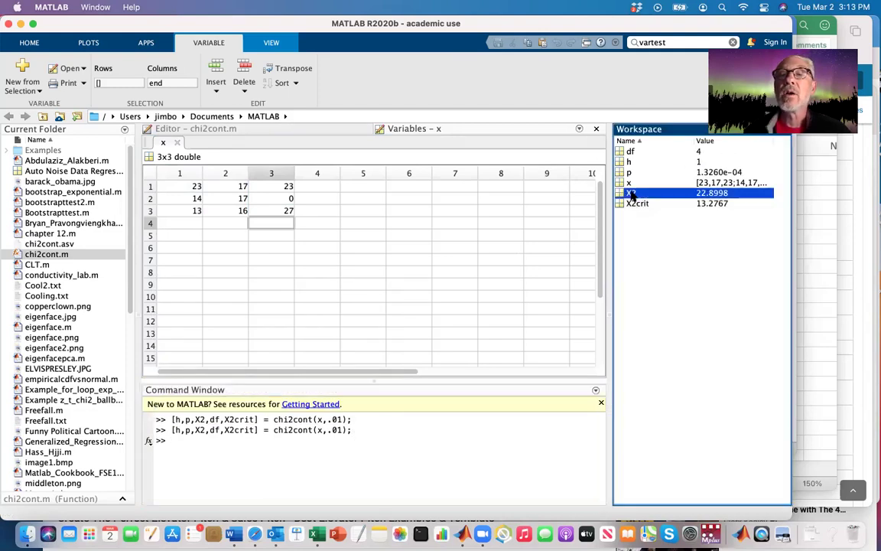
Examine the critical value X2crit, df, h and p of the expanded three-column test in the workspace.
{"action": "left_click", "coordinate": [702, 203]}
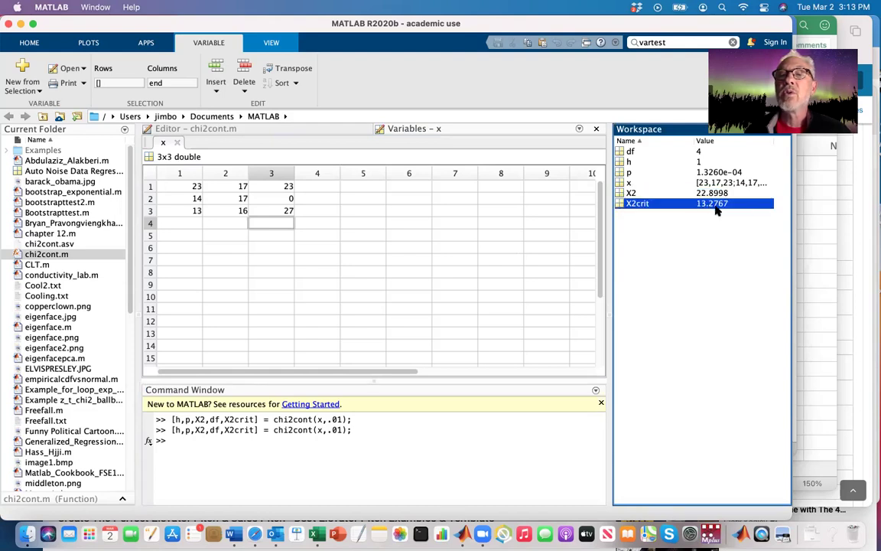
{"action": "left_click", "coordinate": [699, 151]}
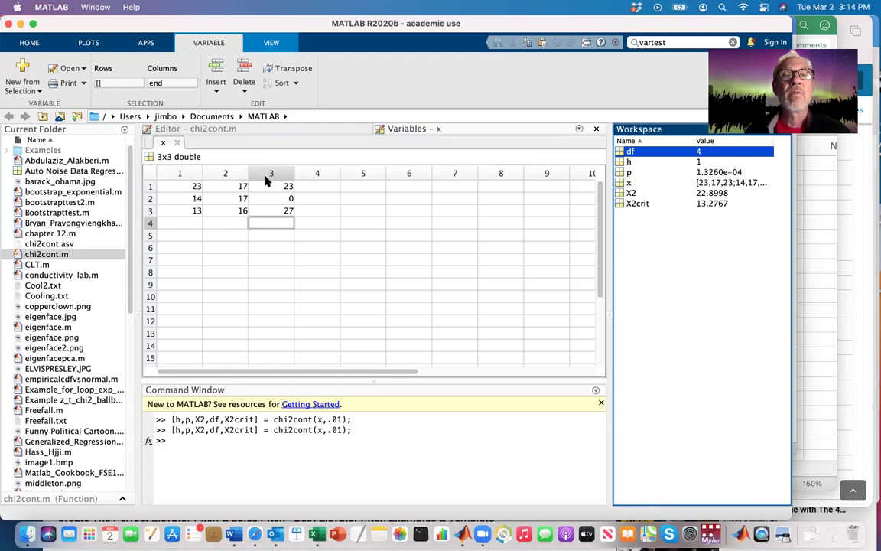
{"action": "left_click", "coordinate": [640, 163]}
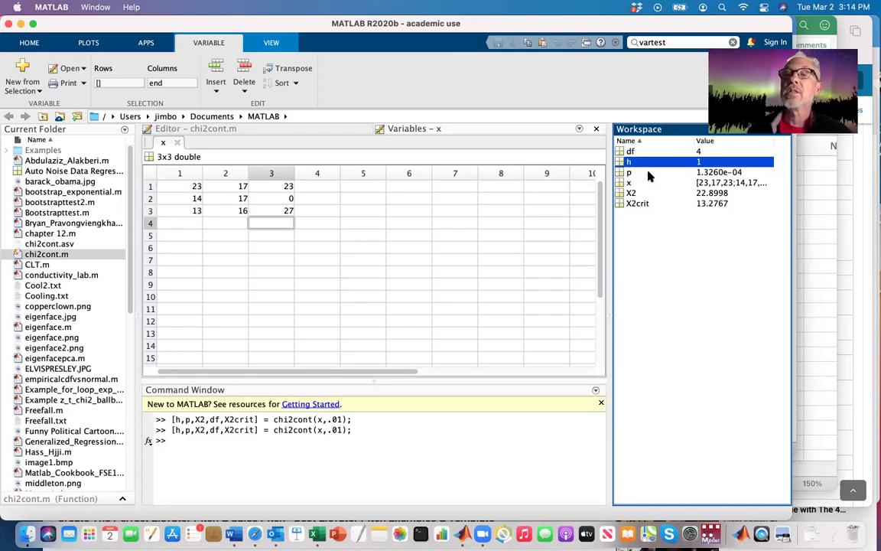
{"action": "left_click", "coordinate": [647, 174]}
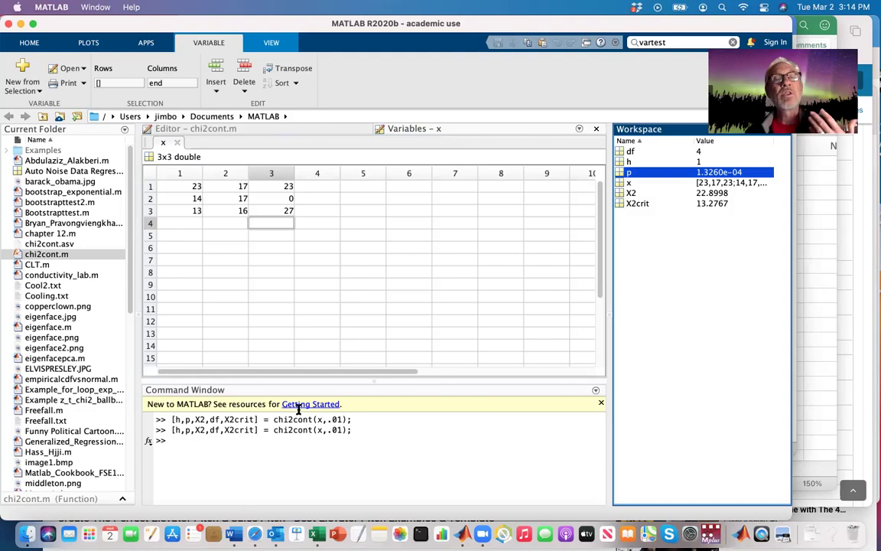
Remove all workspace variables with clear all and empty the command history display with clc.
{"action": "left_click", "coordinate": [249, 442]}
{"action": "type", "text": "clear all"}
{"action": "key", "text": "Return"}
{"action": "type", "text": "clc"}
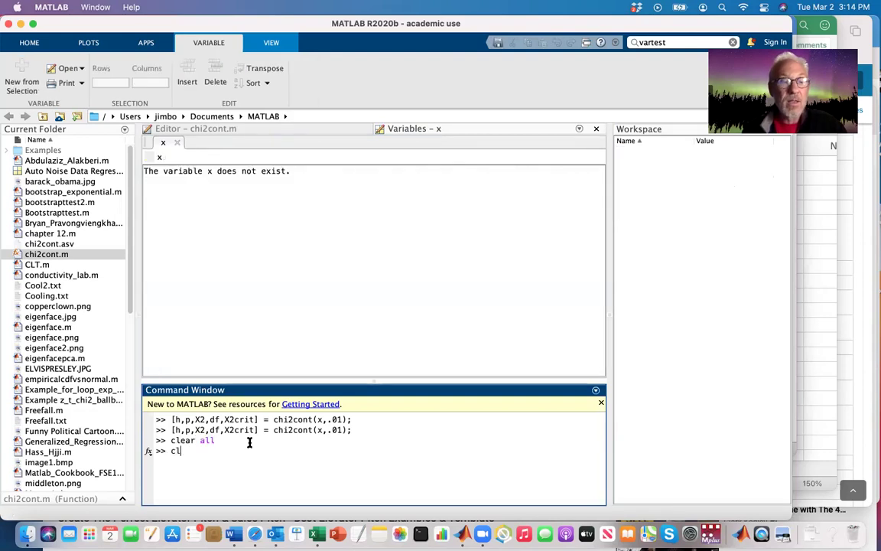
{"action": "key", "text": "Return"}
Review the chi2cont.m function from its help comments to the computation lines and close the file.
{"action": "left_click", "coordinate": [178, 130]}
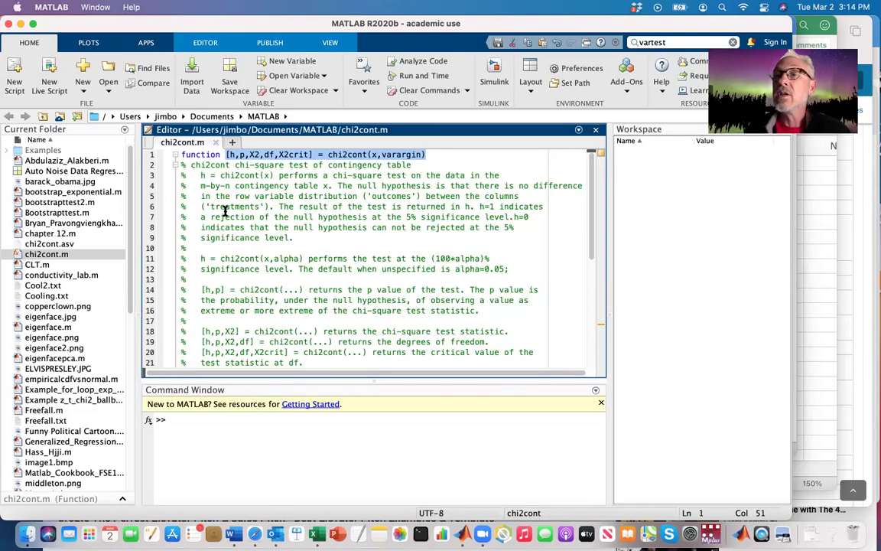
{"action": "scroll", "coordinate": [225, 208], "scroll_direction": "down", "scroll_amount": 7}
{"action": "scroll", "coordinate": [225, 208], "scroll_direction": "up", "scroll_amount": 7}
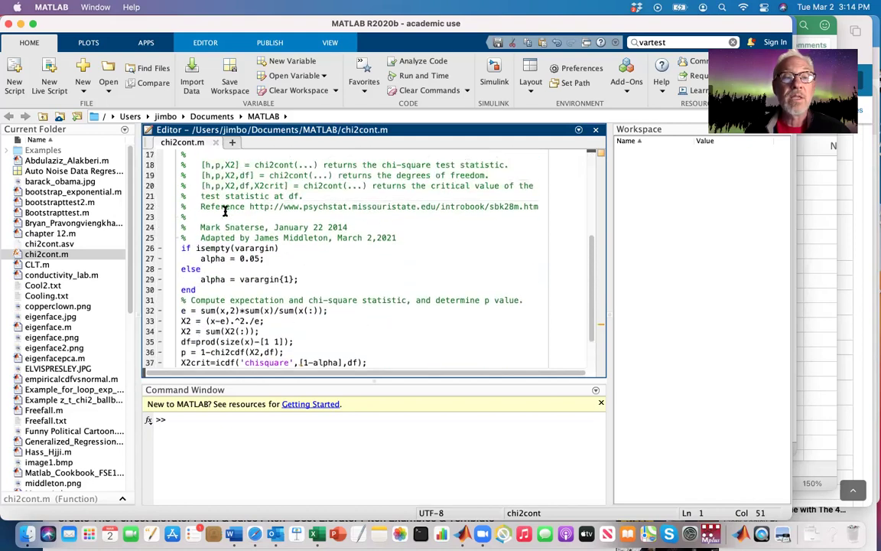
{"action": "scroll", "coordinate": [225, 208], "scroll_direction": "down", "scroll_amount": 1}
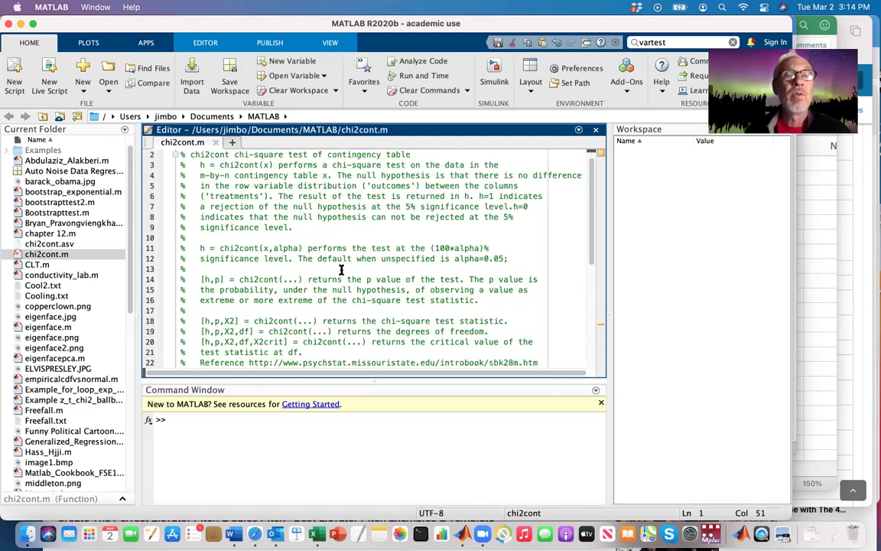
{"action": "scroll", "coordinate": [317, 216], "scroll_direction": "up", "scroll_amount": 1}
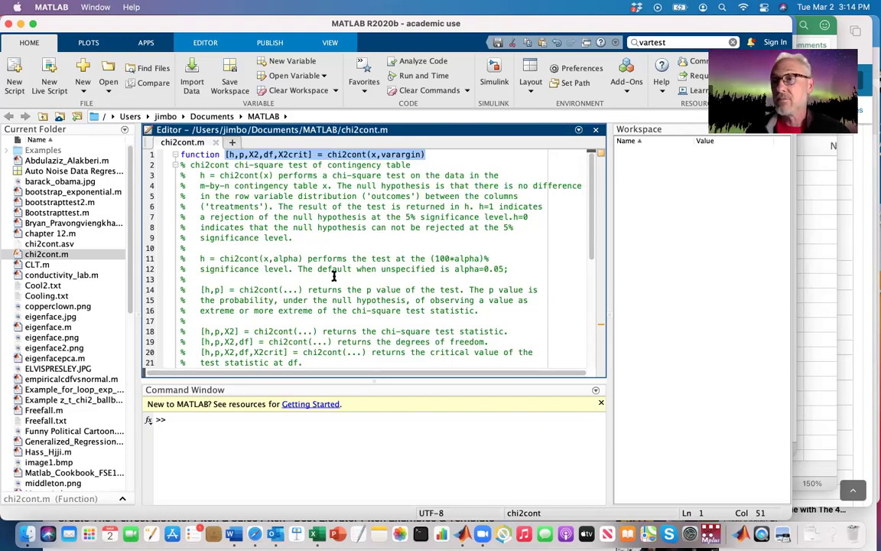
{"action": "scroll", "coordinate": [334, 276], "scroll_direction": "down", "scroll_amount": 7}
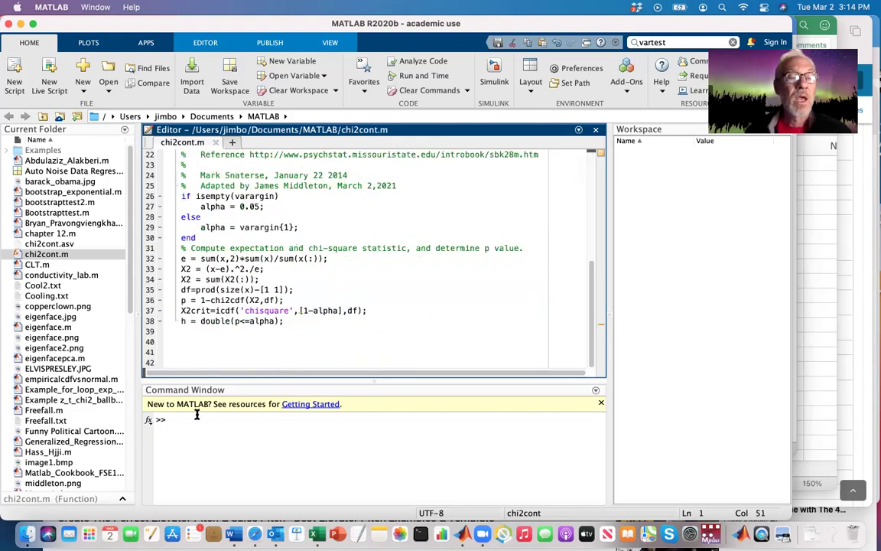
{"action": "left_click", "coordinate": [216, 142]}
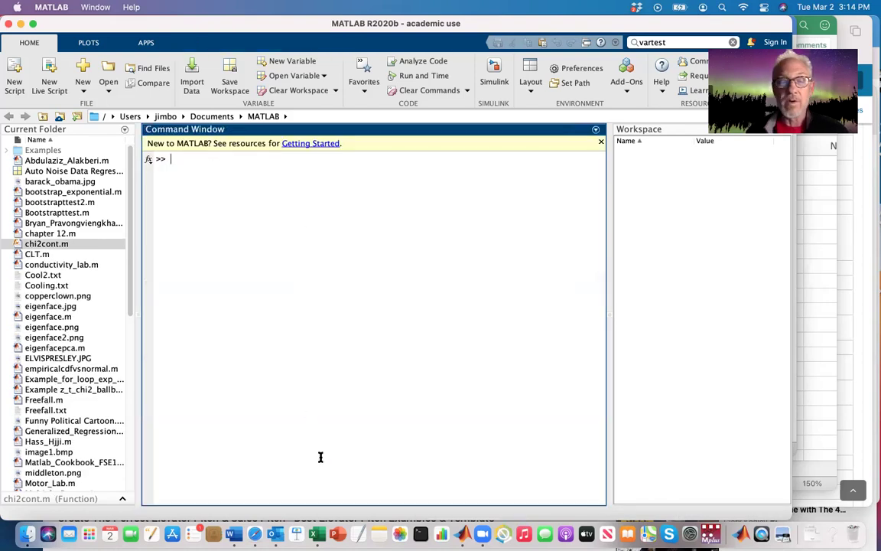
Switch to Excel and bring the Gun_Sound_Pressure workbook to the front.
{"action": "left_click", "coordinate": [316, 533]}
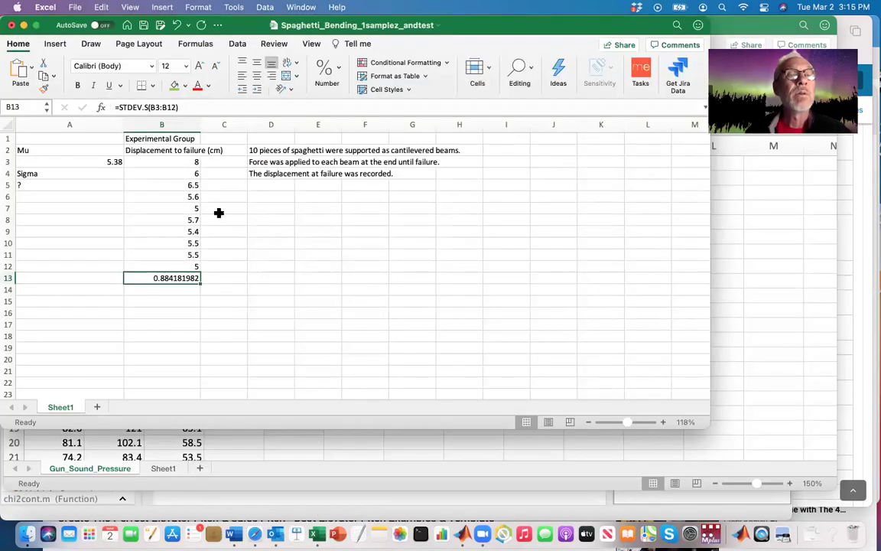
{"action": "scroll", "coordinate": [218, 212], "scroll_direction": "right", "scroll_amount": 1}
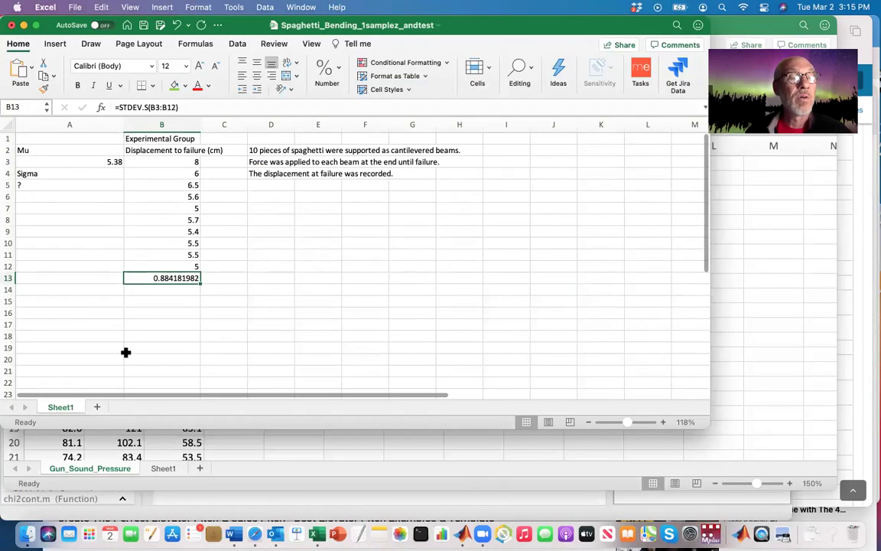
{"action": "left_click", "coordinate": [302, 7]}
{"action": "left_click", "coordinate": [321, 227]}
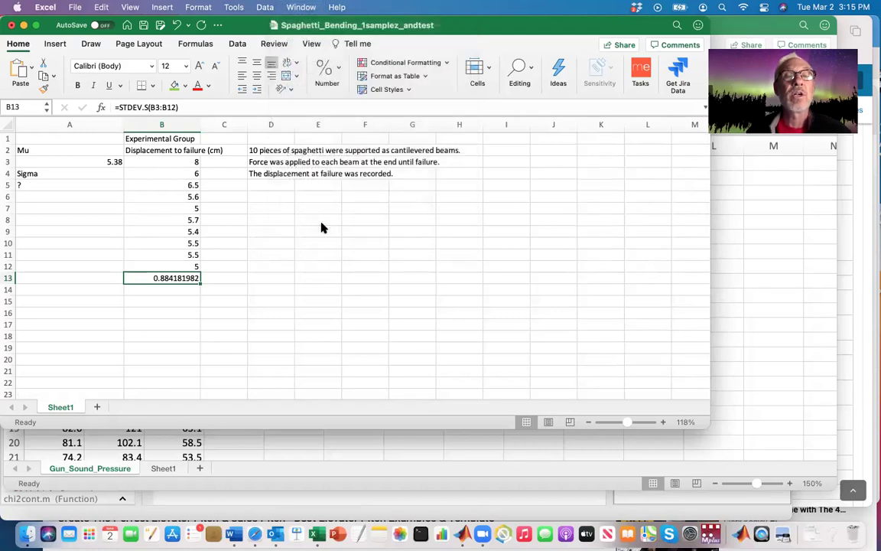
{"action": "scroll", "coordinate": [321, 214], "scroll_direction": "down", "scroll_amount": 1}
{"action": "scroll", "coordinate": [321, 214], "scroll_direction": "up", "scroll_amount": 1}
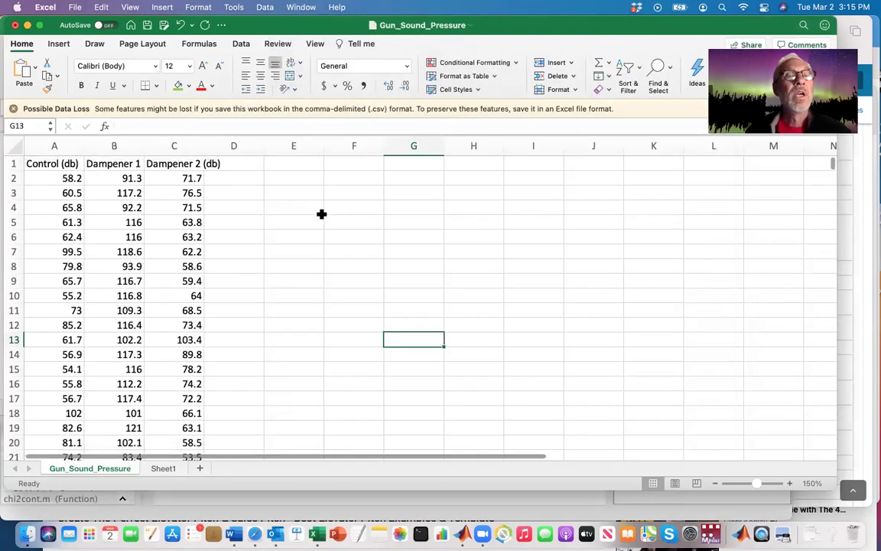
Examine the Dampener 1 and Dampener 2 column headings in the Gun_Sound_Pressure sheet.
{"action": "left_click", "coordinate": [134, 165]}
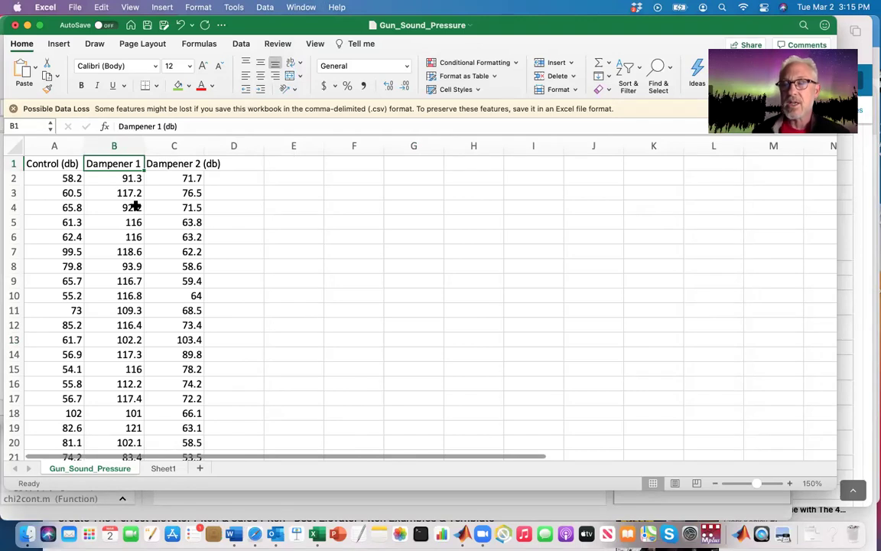
{"action": "left_click", "coordinate": [162, 166]}
{"action": "left_click", "coordinate": [118, 163]}
{"action": "left_click", "coordinate": [162, 168]}
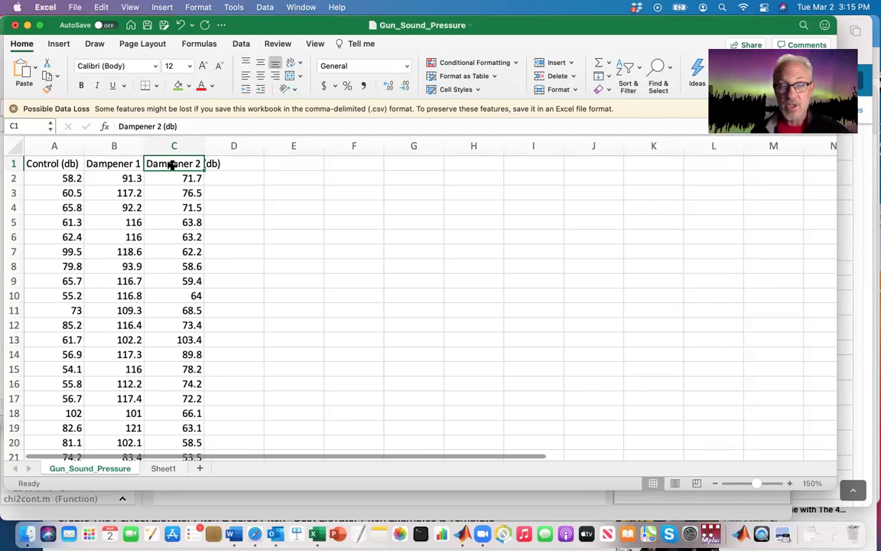
Copy all Dampener 1 and Dampener 2 readings, cells B2 to C901, without the headings.
{"action": "left_click_drag", "start_coordinate": [132, 177], "coordinate": [182, 179]}
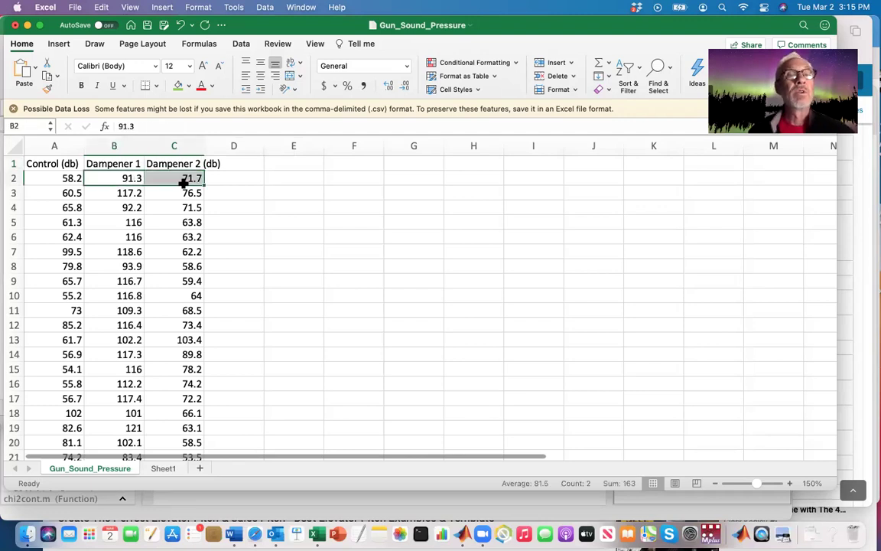
{"action": "scroll", "coordinate": [183, 265], "scroll_direction": "down", "scroll_amount": 20}
{"action": "scroll", "coordinate": [186, 269], "scroll_direction": "down", "scroll_amount": 20}
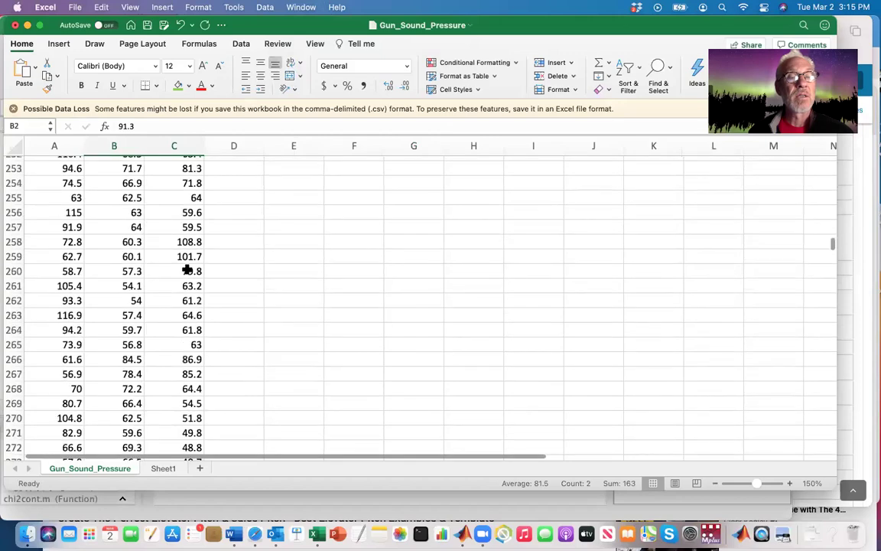
{"action": "scroll", "coordinate": [187, 269], "scroll_direction": "down", "scroll_amount": 20}
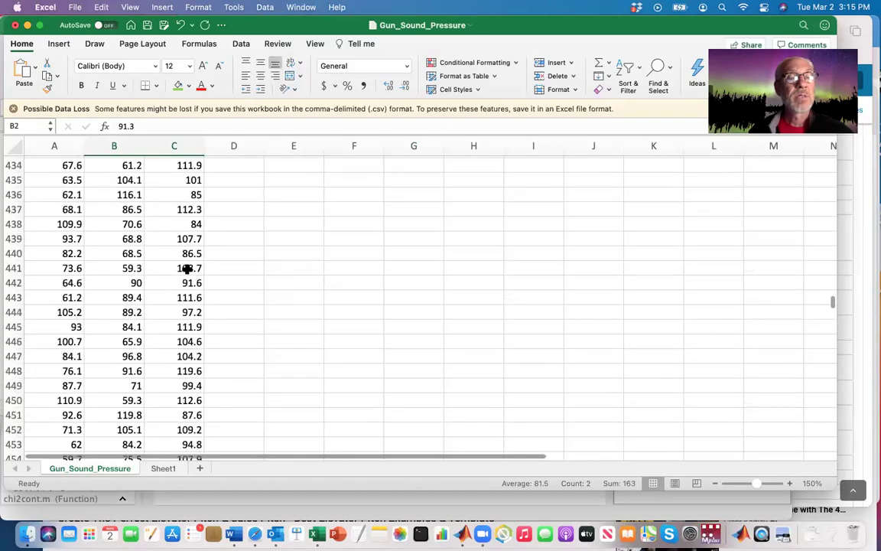
{"action": "scroll", "coordinate": [187, 269], "scroll_direction": "down", "scroll_amount": 20}
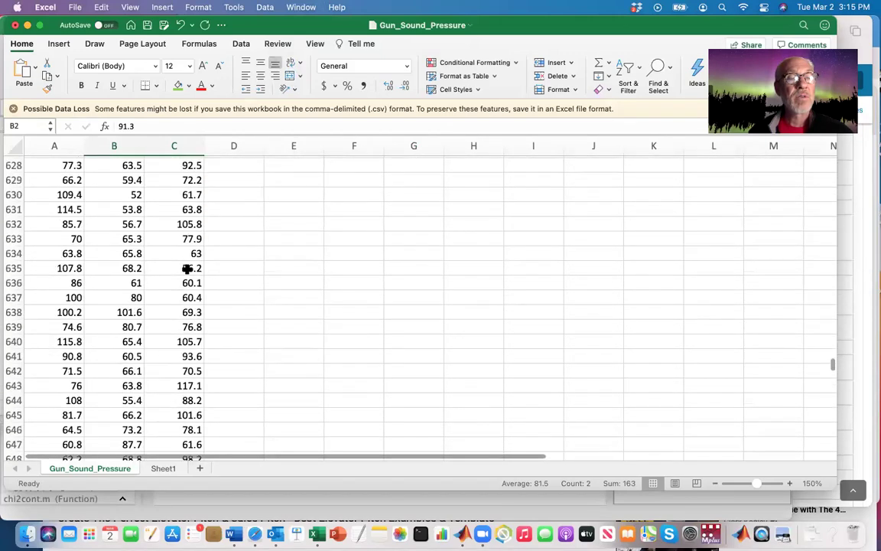
{"action": "scroll", "coordinate": [187, 269], "scroll_direction": "down", "scroll_amount": 20}
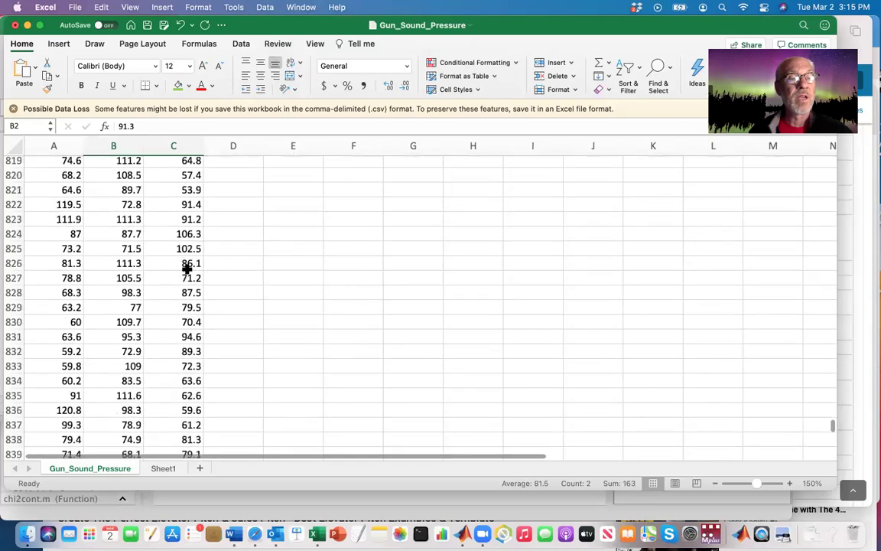
{"action": "scroll", "coordinate": [187, 273], "scroll_direction": "up", "scroll_amount": 1}
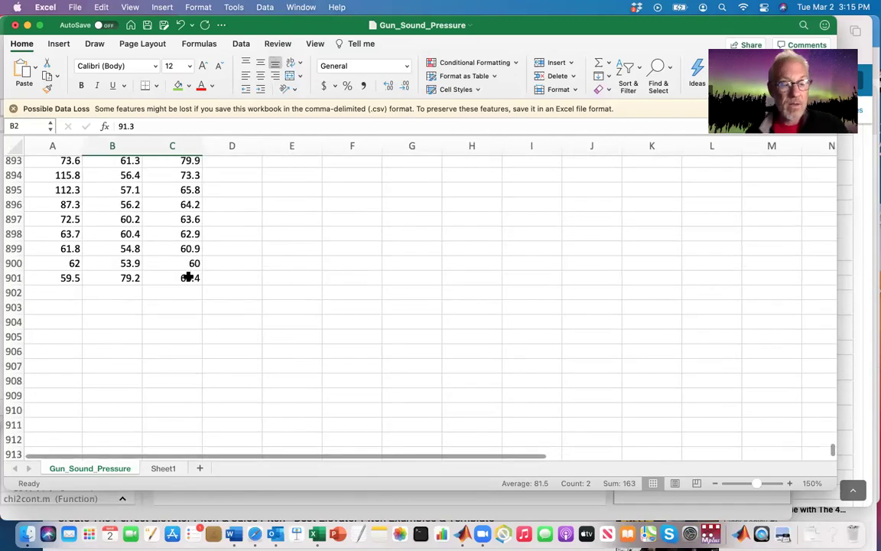
{"action": "left_click", "coordinate": [189, 278], "text": "shift"}
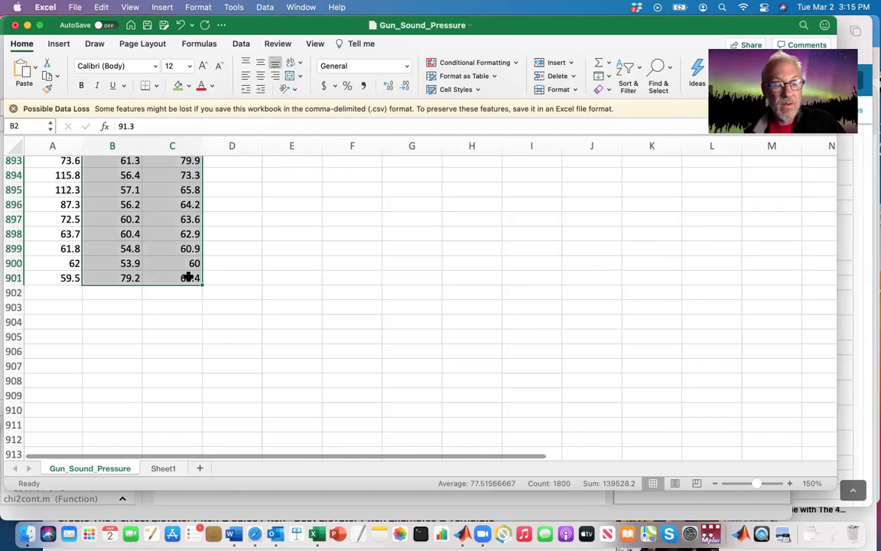
{"action": "key", "text": "super+c"}
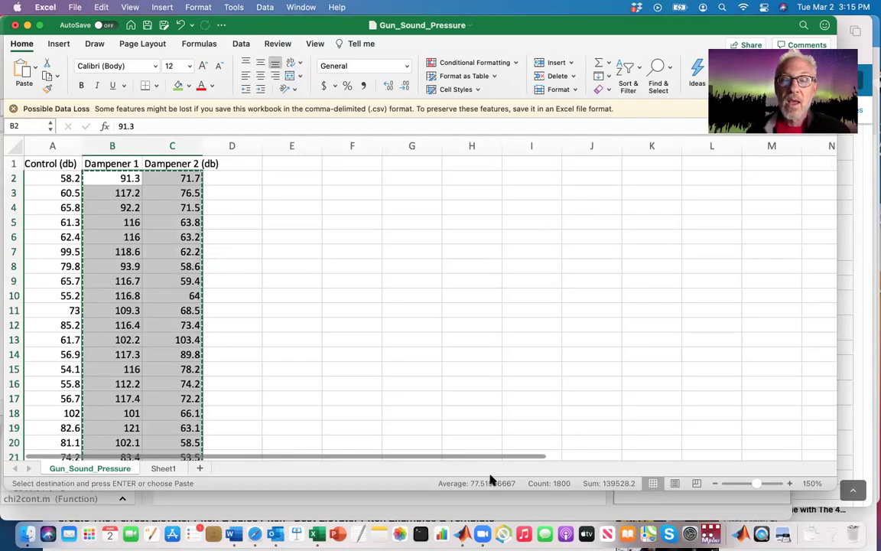
Switch to MATLAB, create a new variable holding the copied dampener readings and name it data.
{"action": "left_click", "coordinate": [462, 533]}
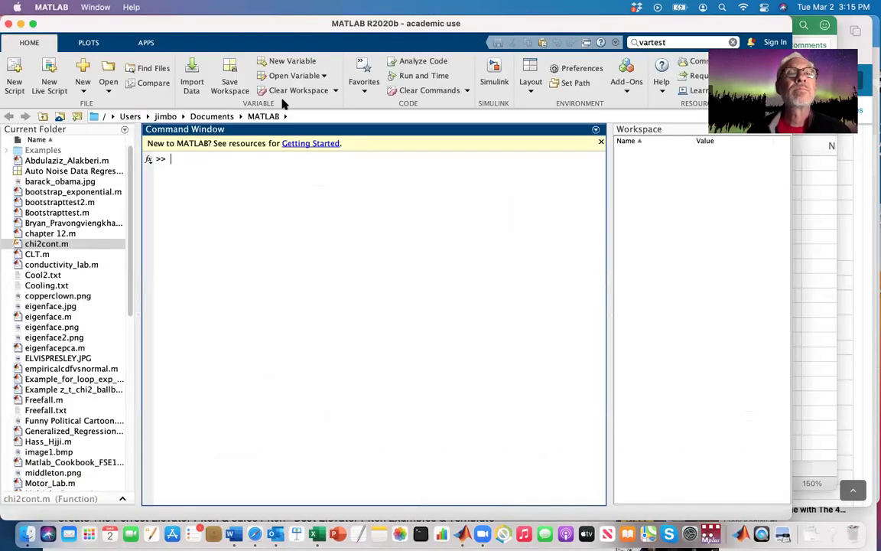
{"action": "left_click", "coordinate": [292, 61]}
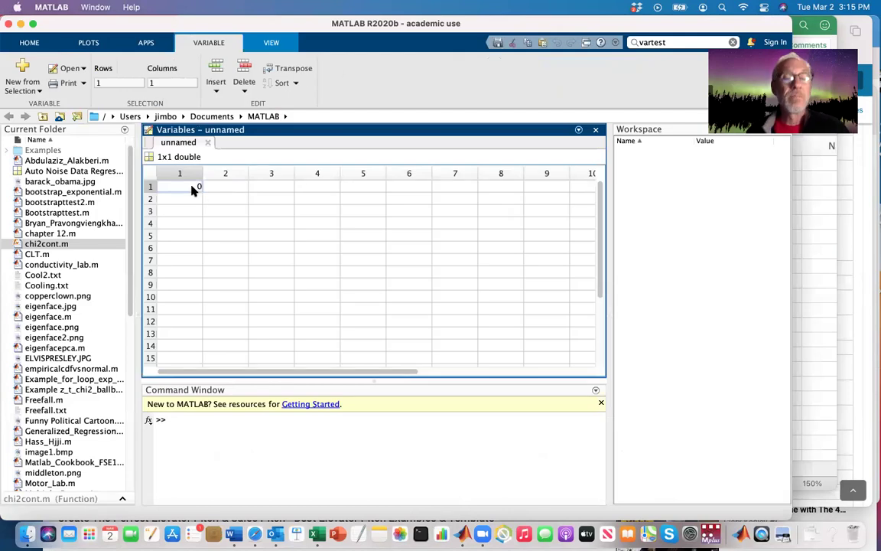
{"action": "key", "text": "super+v"}
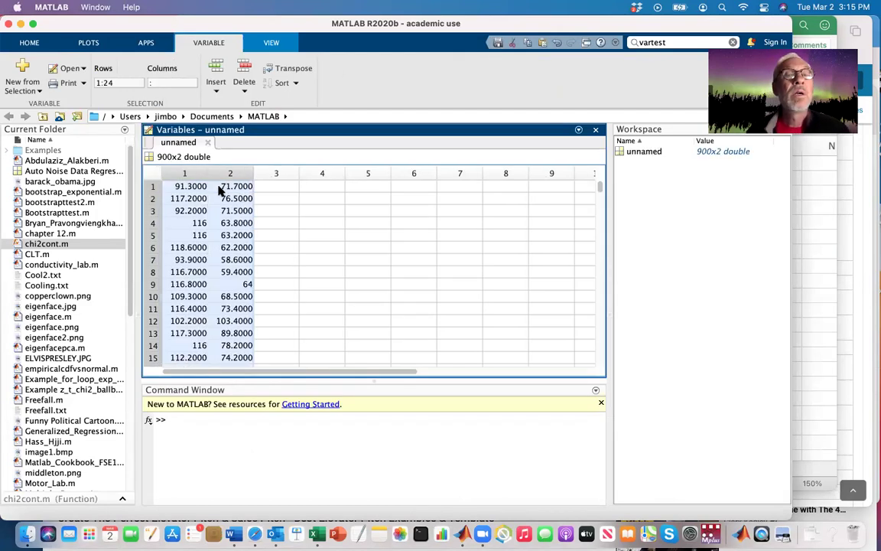
{"action": "double_click", "coordinate": [654, 154]}
{"action": "left_click", "coordinate": [655, 153]}
{"action": "left_click", "coordinate": [655, 152]}
{"action": "type", "text": "data"}
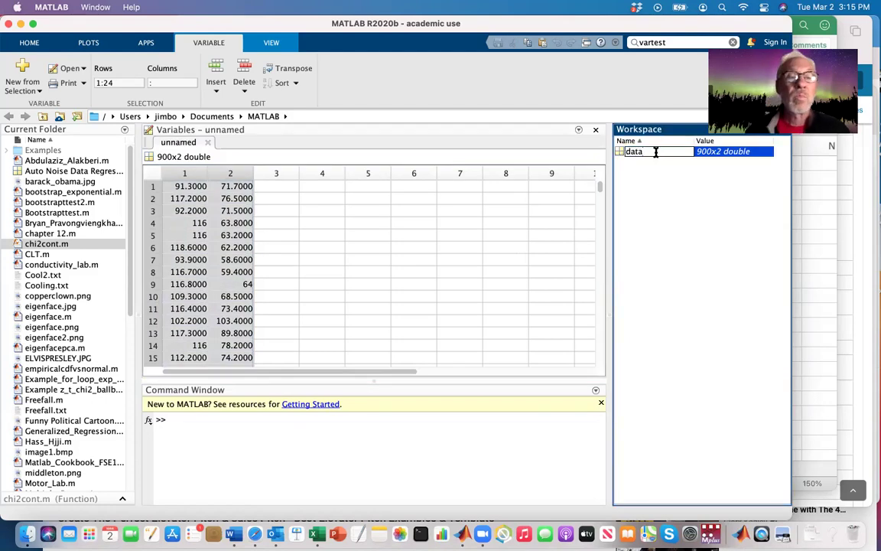
Store the first column of data as muffler1 by running muffler1=data(:,1);.
{"action": "left_click", "coordinate": [254, 422]}
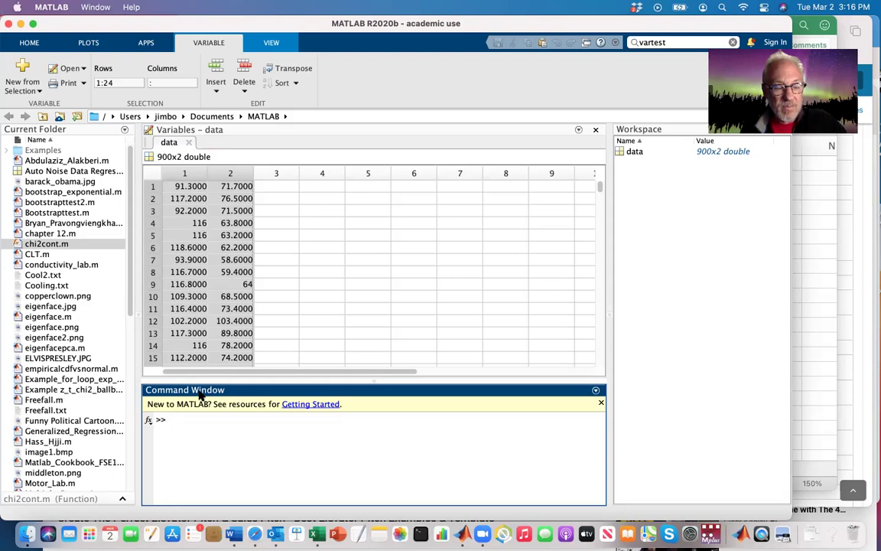
{"action": "type", "text": "muffler1"}
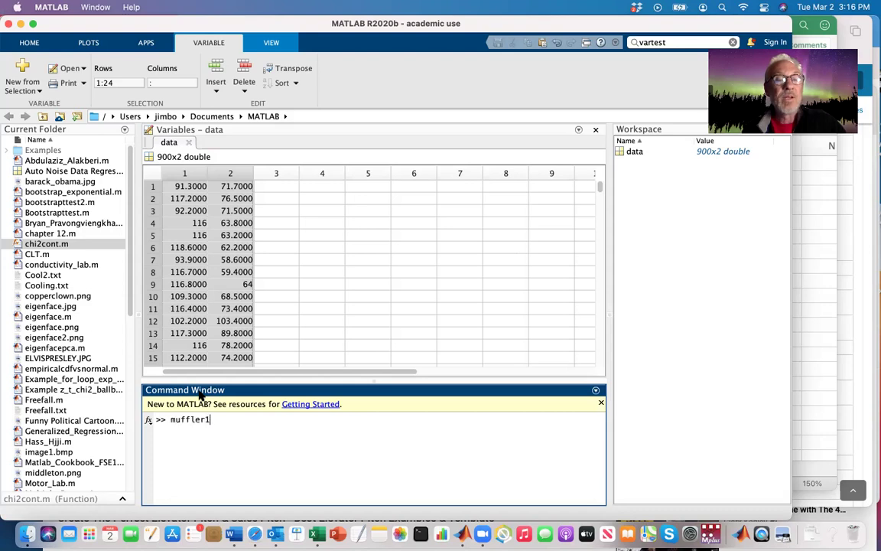
{"action": "type", "text": "=data(:,1"}
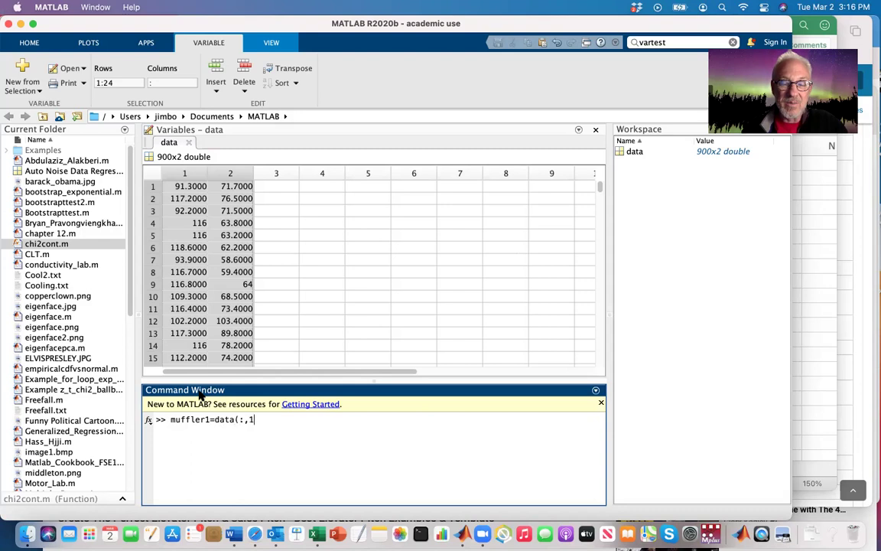
{"action": "type", "text": ");"}
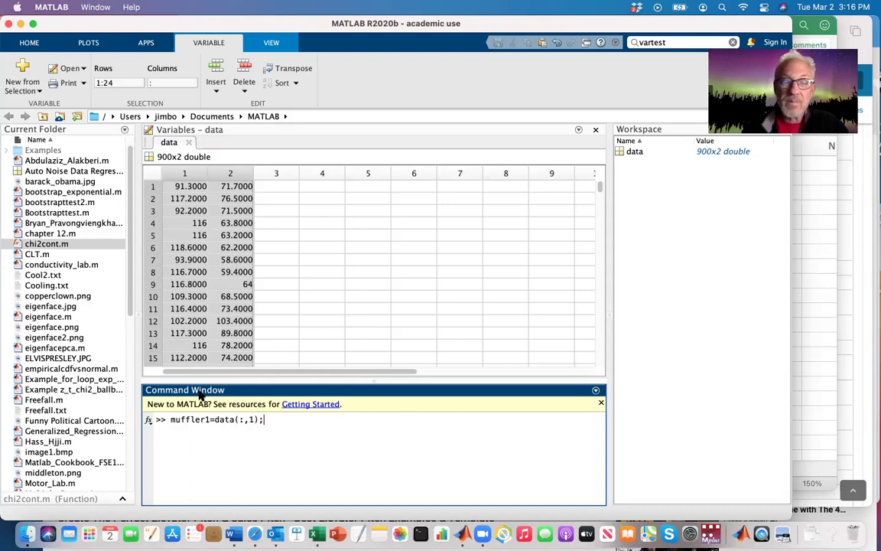
{"action": "key", "text": "Return"}
Store the second column of data as muffler2 by running muffler2=data(:,2);.
{"action": "type", "text": "muffler"}
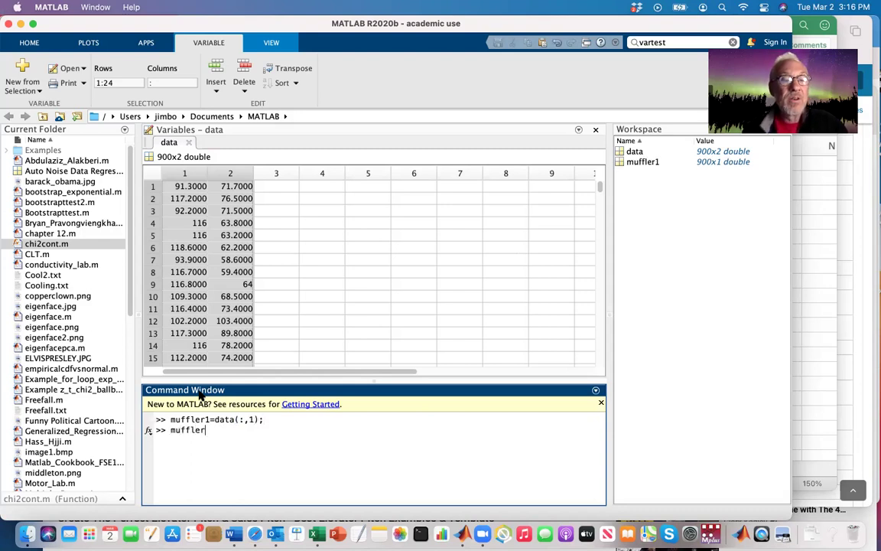
{"action": "type", "text": "2=da"}
{"action": "type", "text": "data(:"}
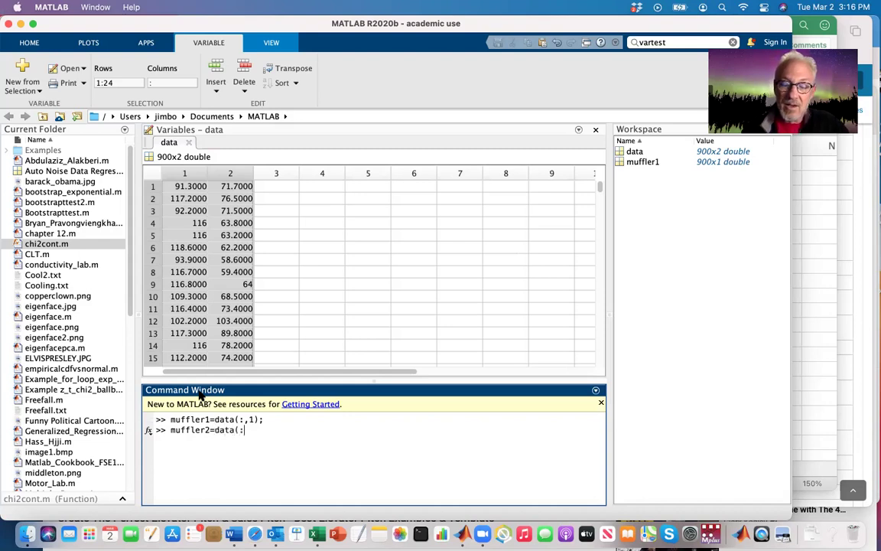
{"action": "type", "text": ",2);"}
{"action": "key", "text": "Return"}
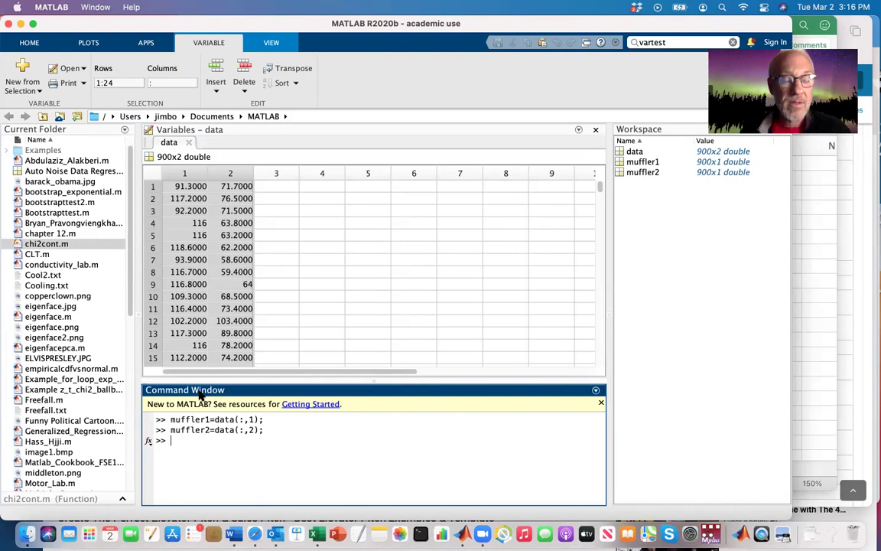
Compare the variances of both mufflers at the 0.05 level by running [h,p,ci,stat]=vartest2(muffler1,muffler2,0.05);.
{"action": "type", "text": "[h,p,ci"}
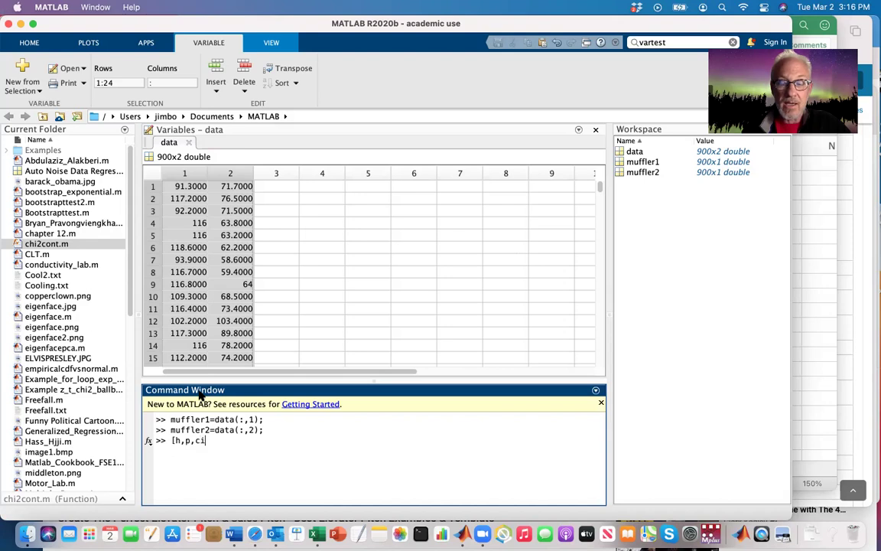
{"action": "type", "text": ",stat"}
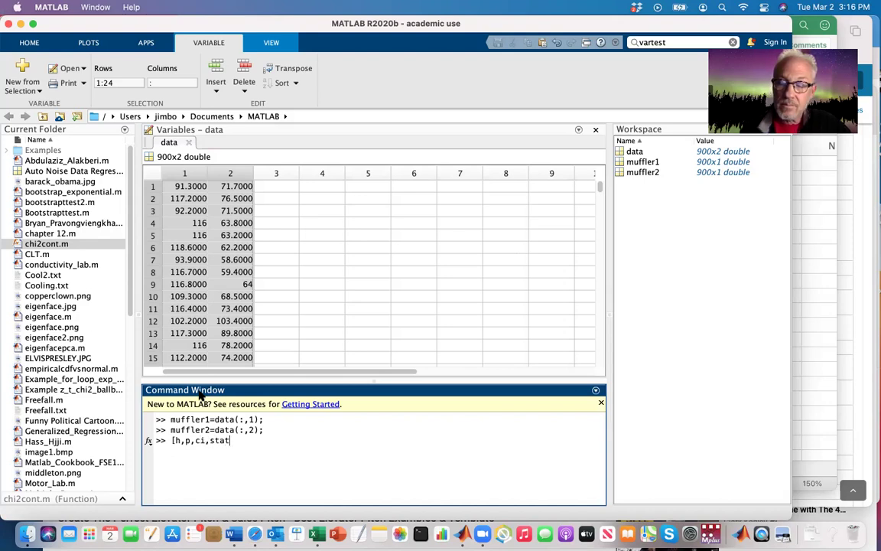
{"action": "type", "text": "]="}
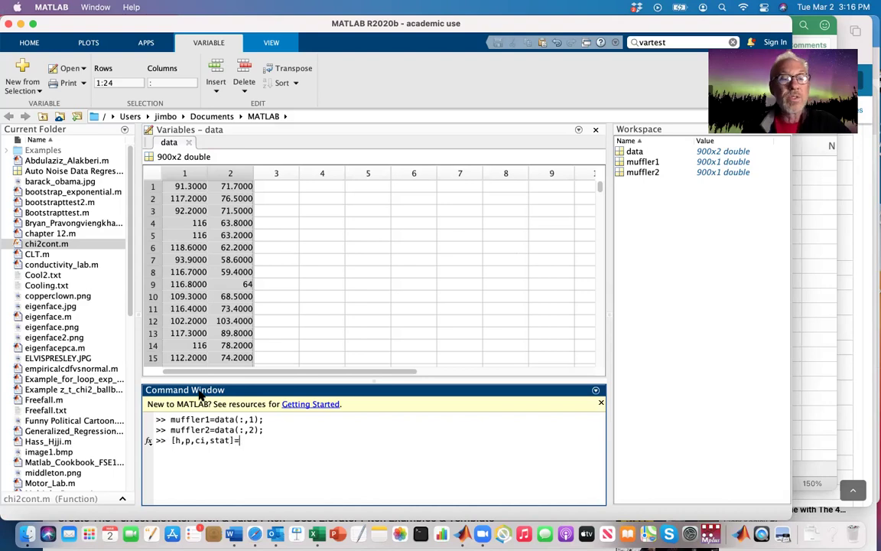
{"action": "type", "text": "vartest2"}
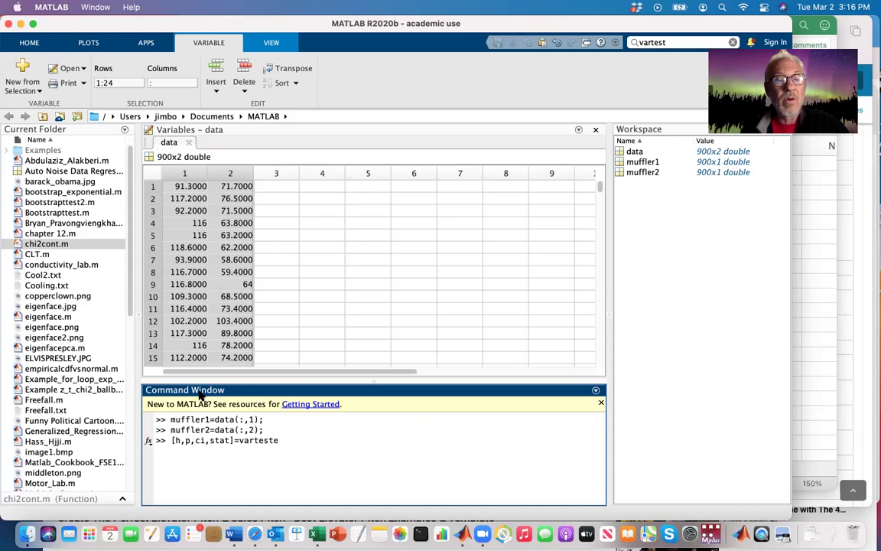
{"action": "key", "text": "BackSpace"}
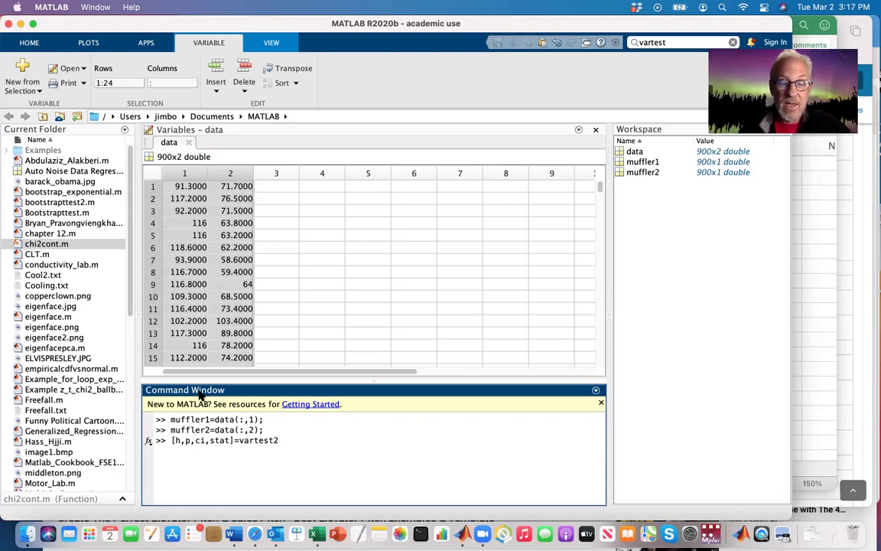
{"action": "type", "text": "2(muffler1"}
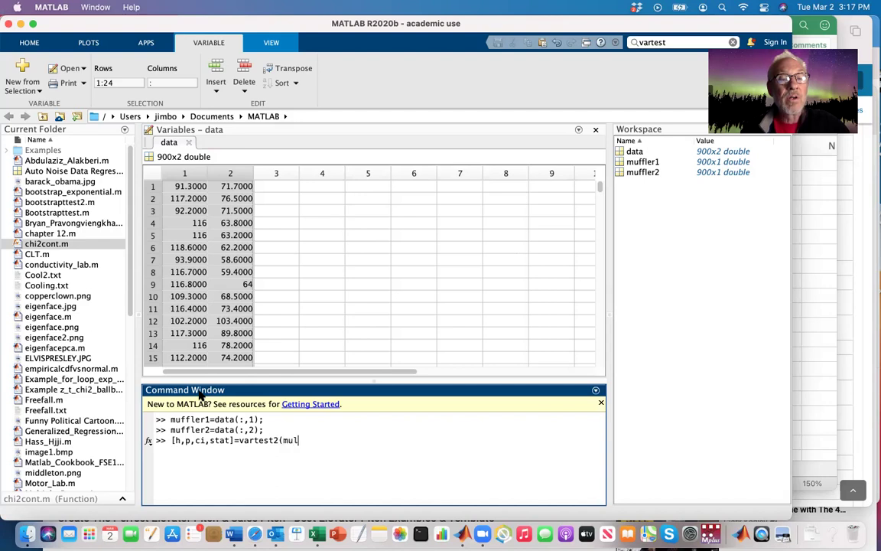
{"action": "type", "text": ","}
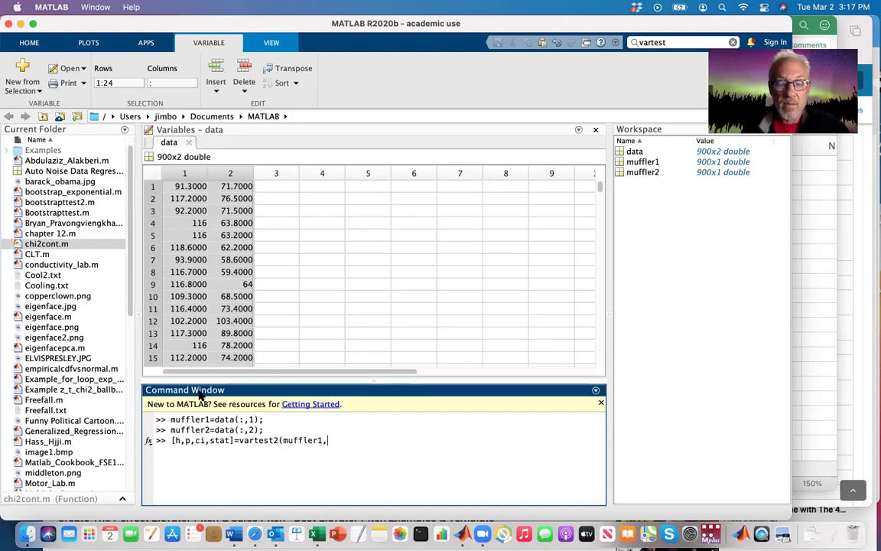
{"action": "type", "text": "muffler2,"}
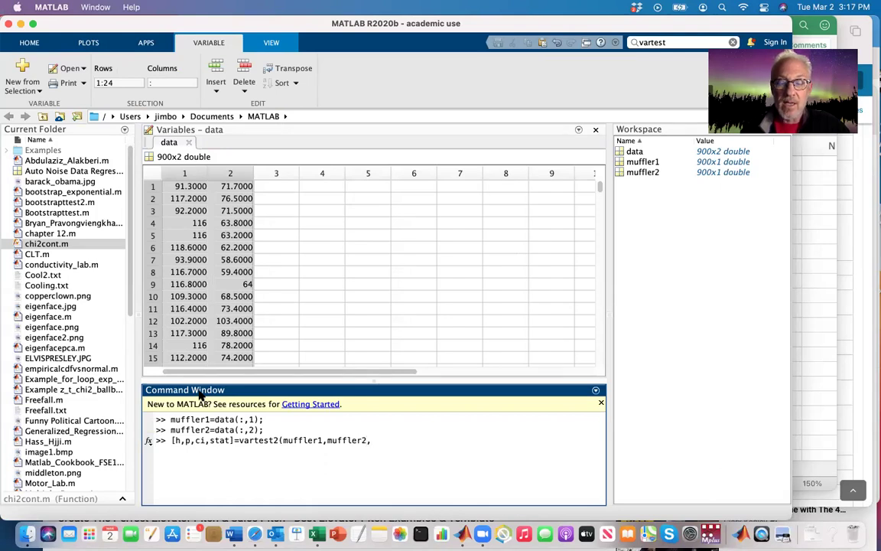
{"action": "type", "text": "0.05"}
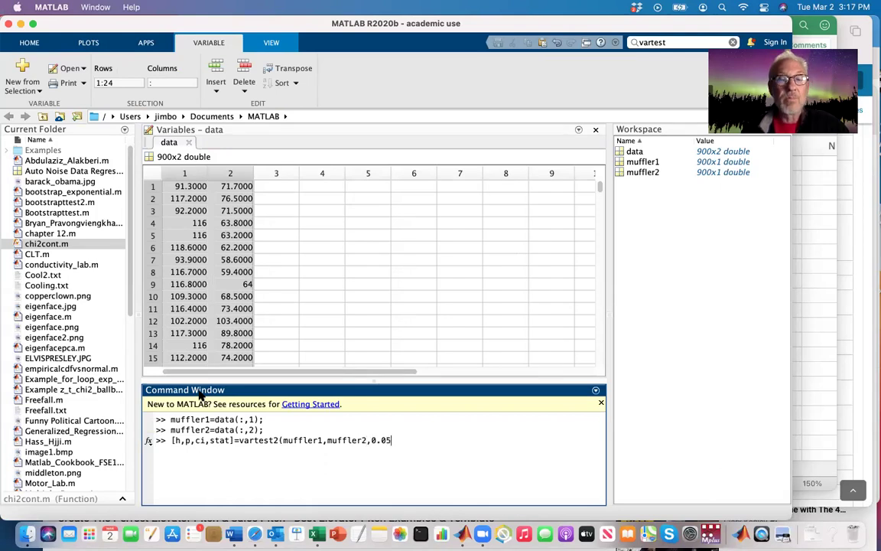
{"action": "type", "text": ");"}
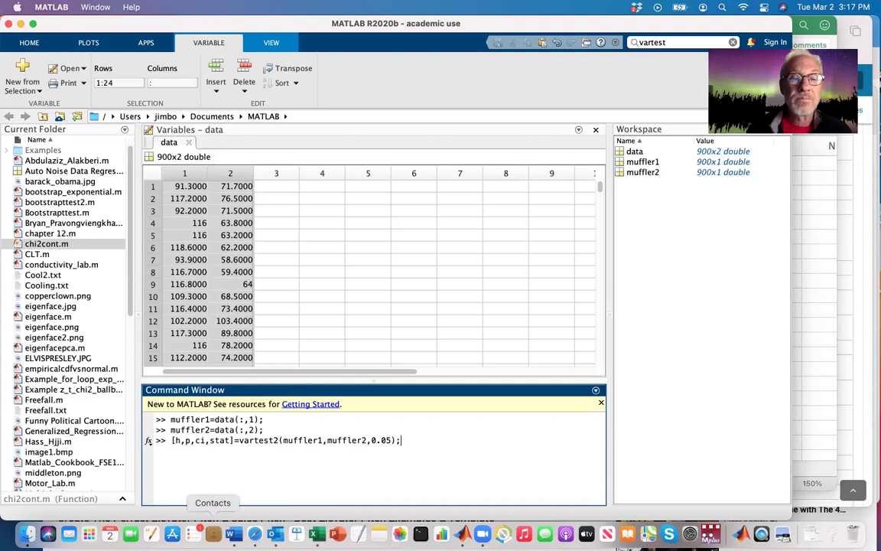
{"action": "key", "text": "Return"}
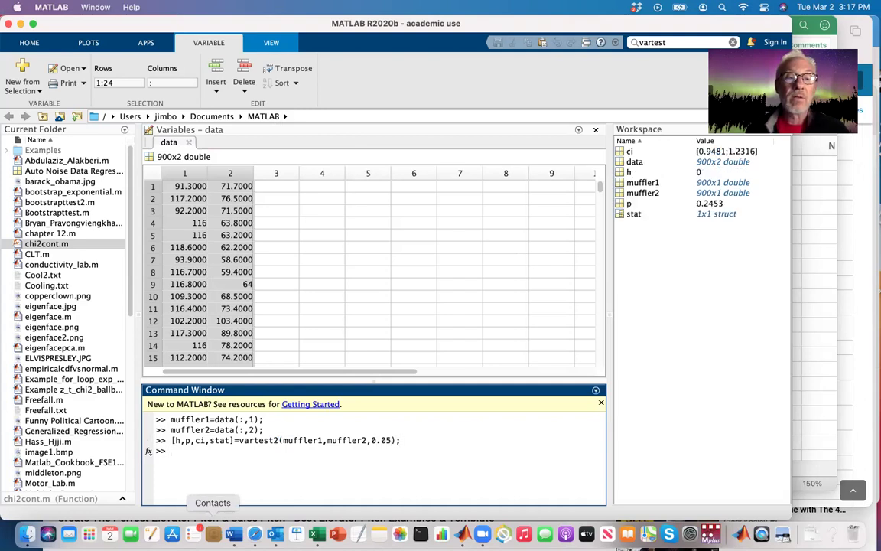
Examine the variance test's h and p results in the workspace and open the ci variable to view the confidence interval bounds.
{"action": "double_click", "coordinate": [175, 440]}
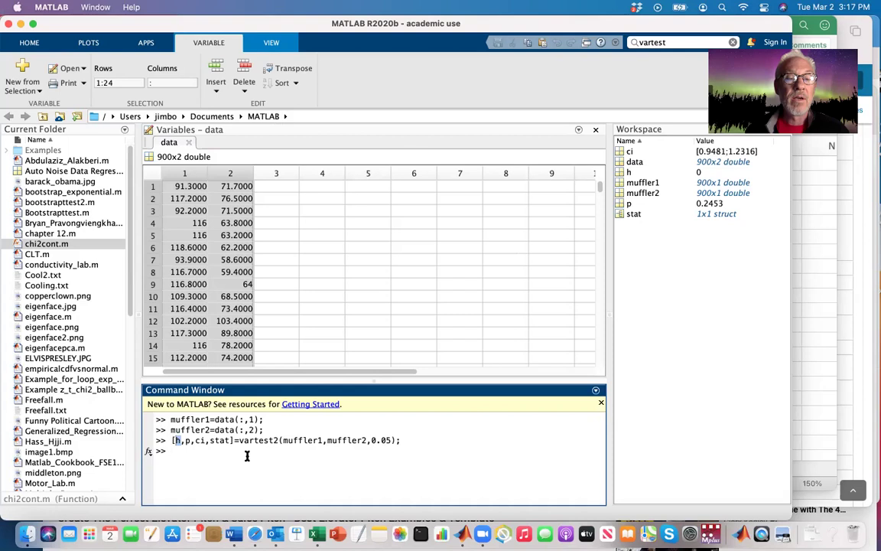
{"action": "left_click", "coordinate": [698, 174]}
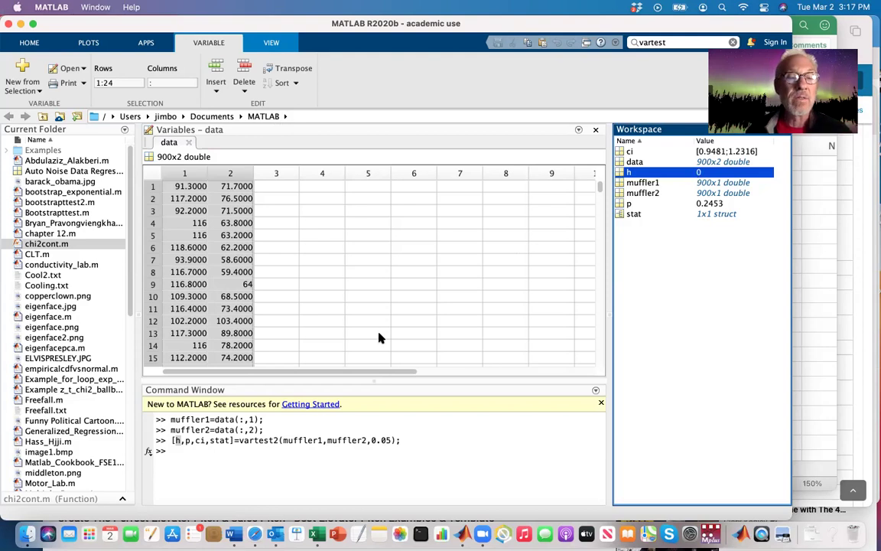
{"action": "left_click", "coordinate": [184, 440]}
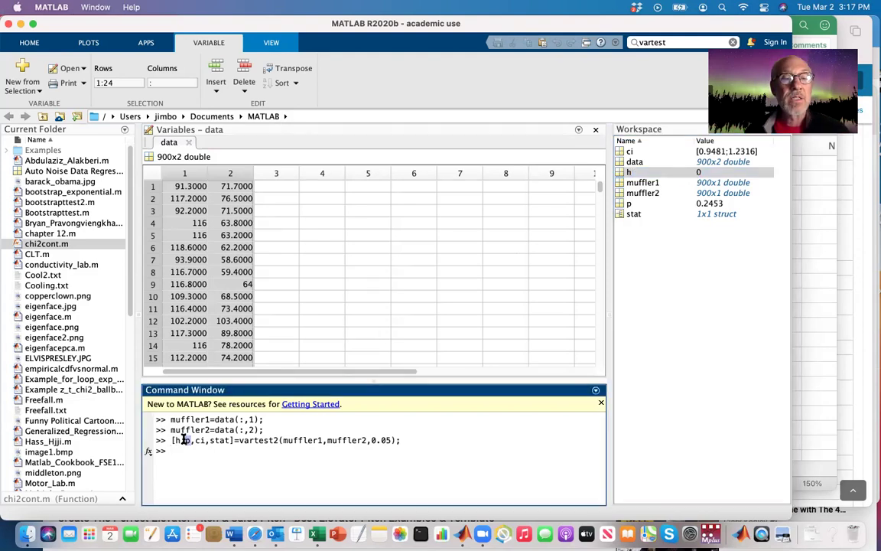
{"action": "left_click", "coordinate": [697, 203]}
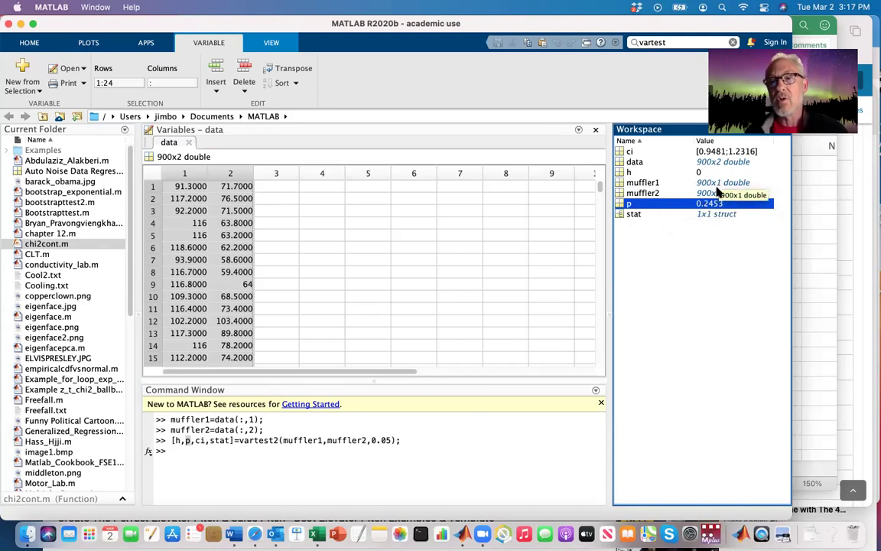
{"action": "left_click", "coordinate": [197, 451]}
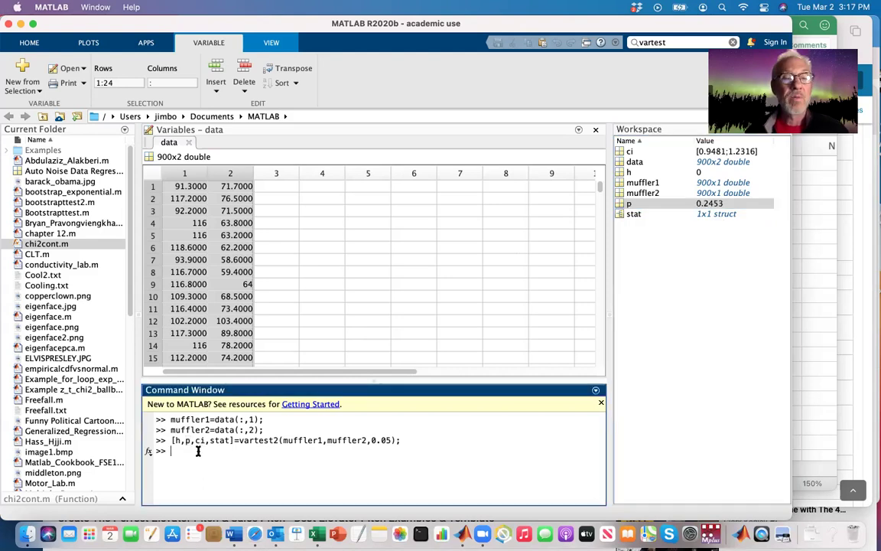
{"action": "double_click", "coordinate": [198, 441]}
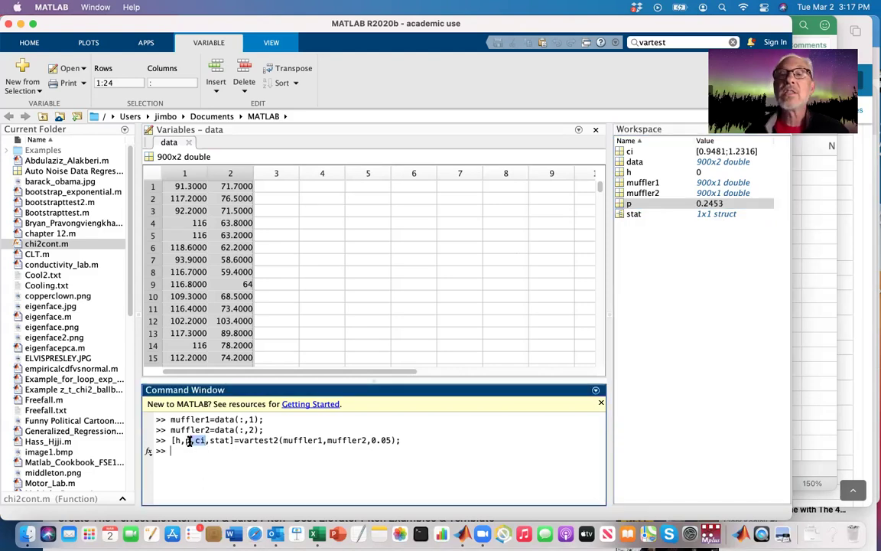
{"action": "double_click", "coordinate": [698, 151]}
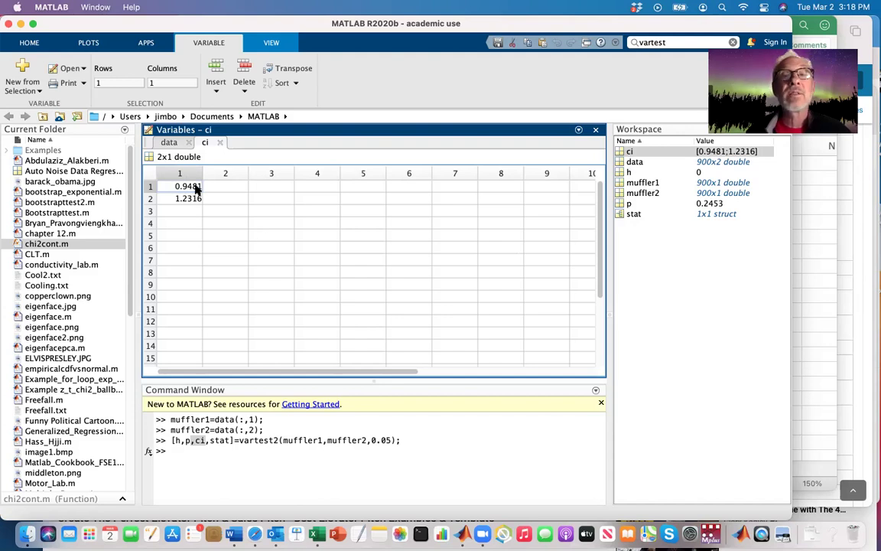
Open the stat structure and compare its fstat, df1 and df2 fields with the sizes of muffler1 and muffler2.
{"action": "double_click", "coordinate": [635, 214]}
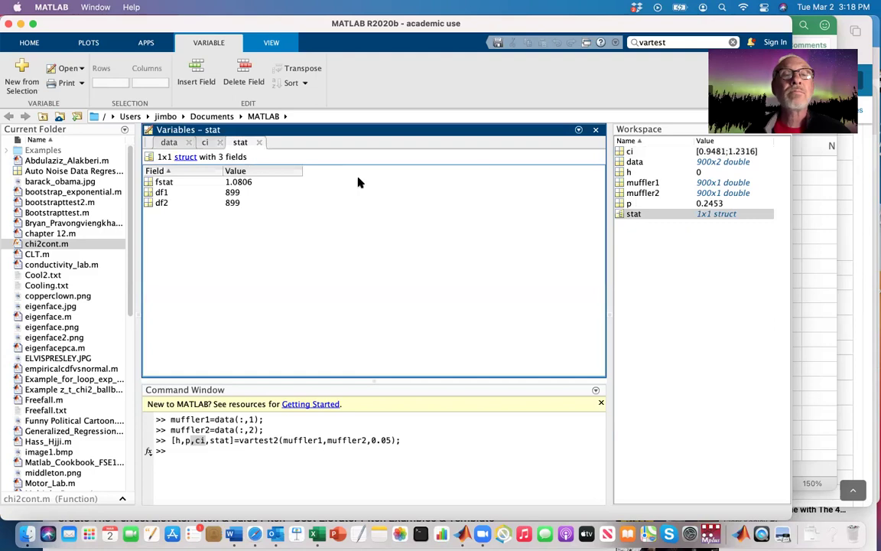
{"action": "left_click", "coordinate": [234, 186]}
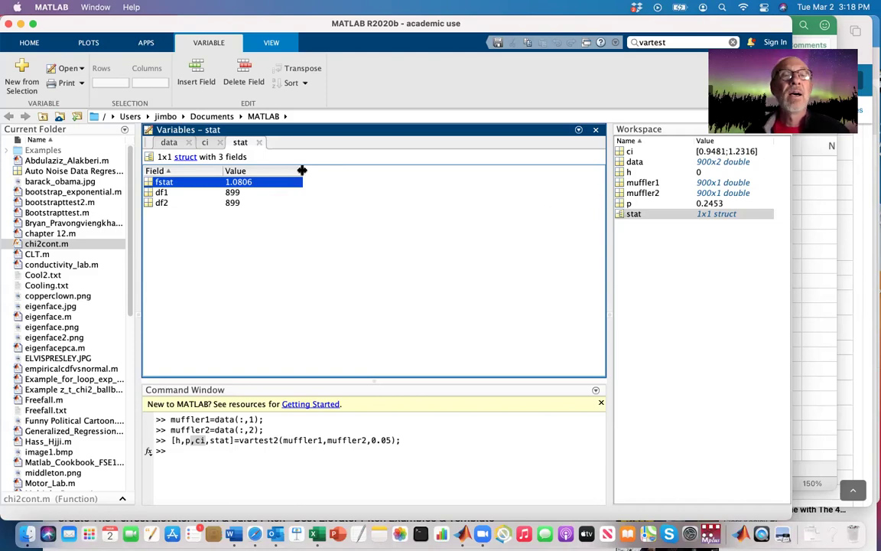
{"action": "left_click", "coordinate": [238, 195]}
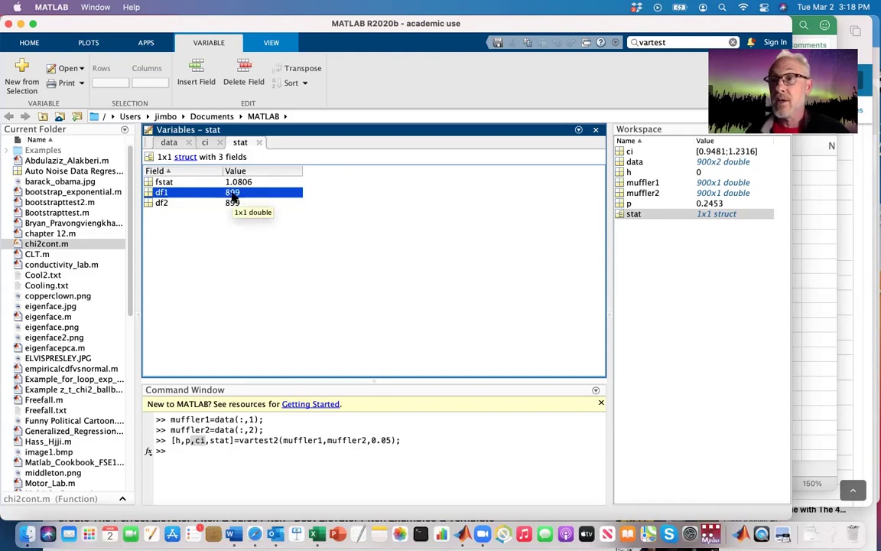
{"action": "left_click", "coordinate": [704, 195]}
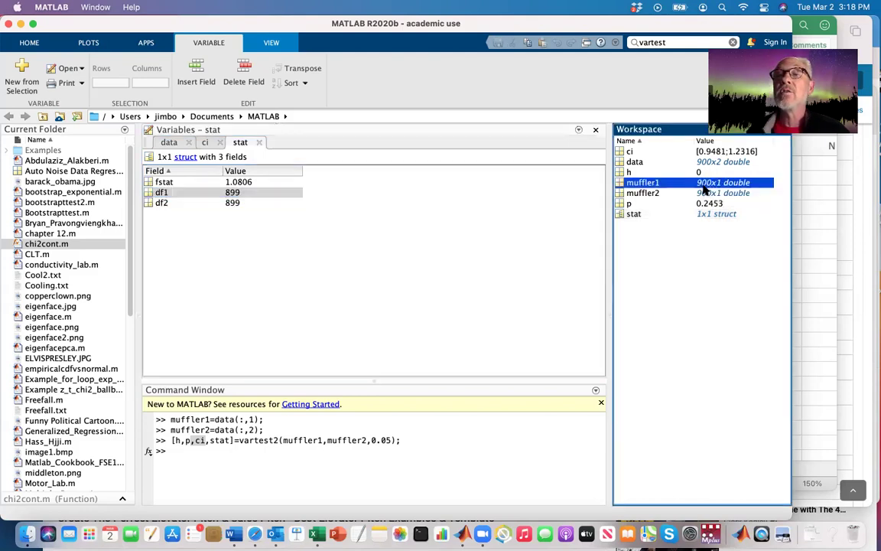
{"action": "left_click", "coordinate": [692, 182]}
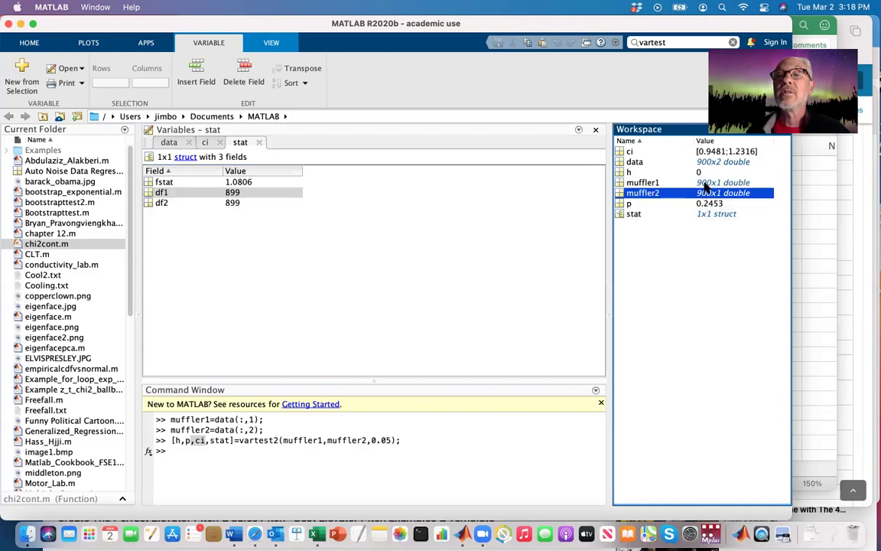
{"action": "left_click", "coordinate": [260, 203]}
{"action": "left_click", "coordinate": [637, 193]}
{"action": "key", "text": "Up"}
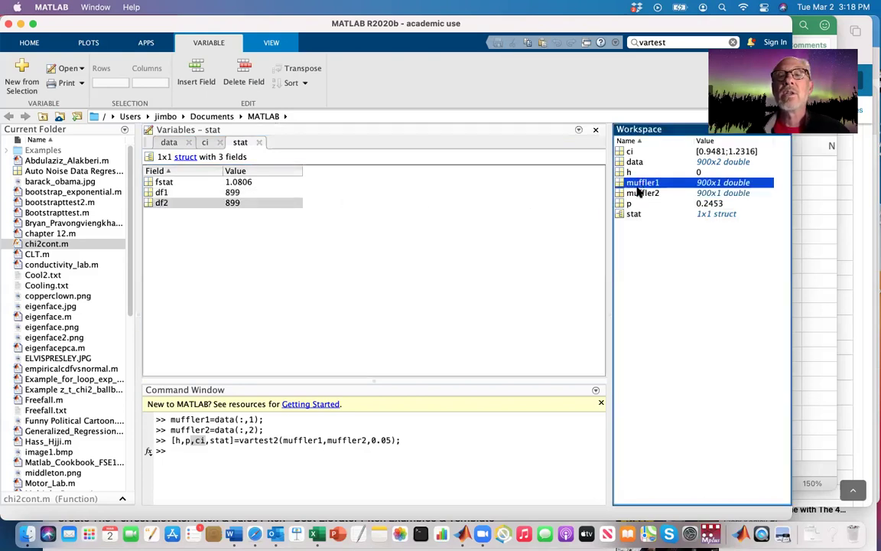
{"action": "left_click", "coordinate": [212, 450]}
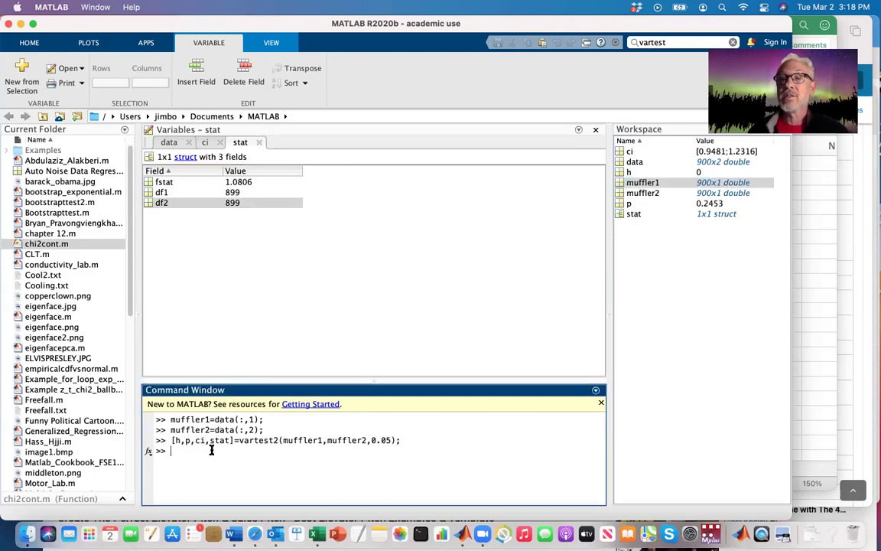